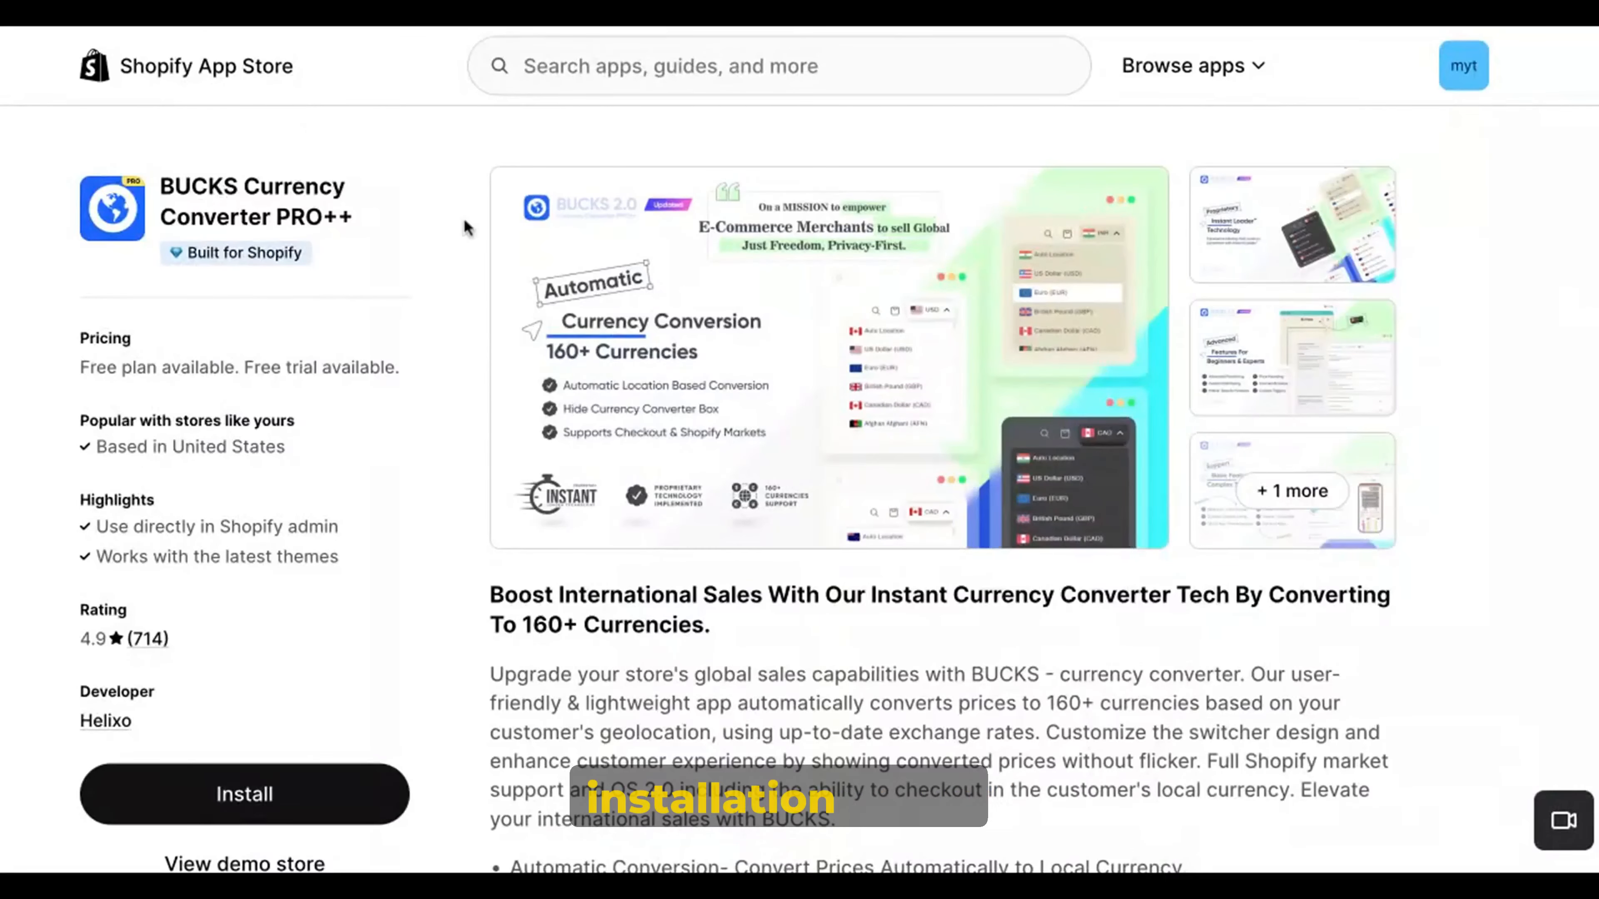
Step: Review the BUCKS Currency Converter PRO++ listing and install the app on the store, approving its data access
{"action": "scroll", "coordinate": [463, 443], "scroll_direction": "down", "scroll_amount": 5}
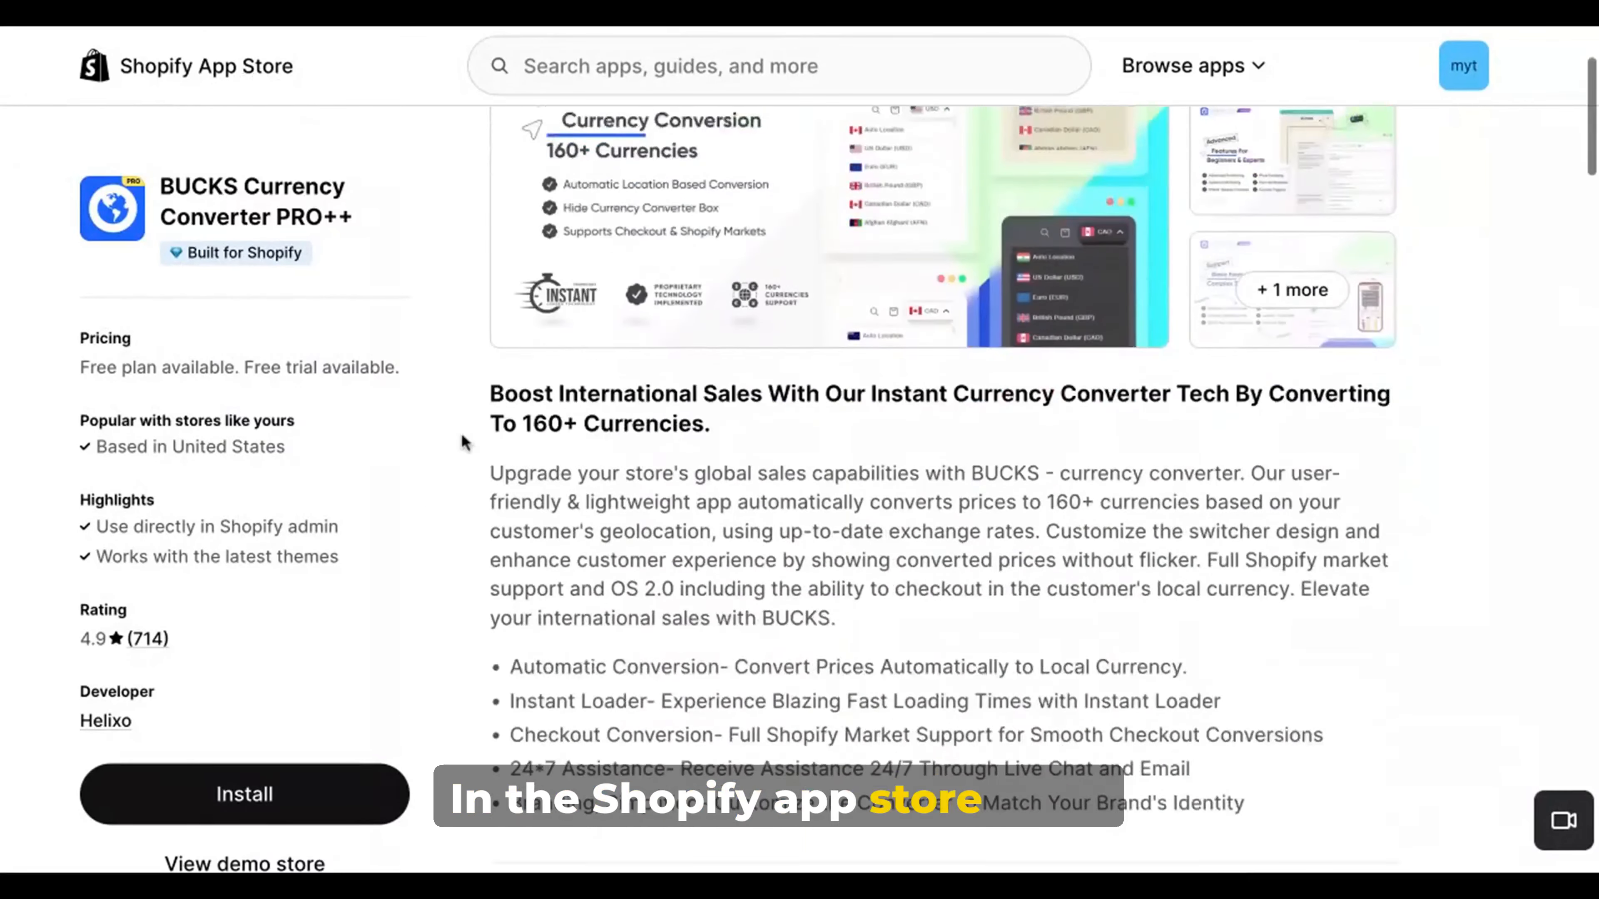
{"action": "scroll", "coordinate": [462, 443], "scroll_direction": "down", "scroll_amount": 3}
{"action": "scroll", "coordinate": [1076, 443], "scroll_direction": "up", "scroll_amount": 1}
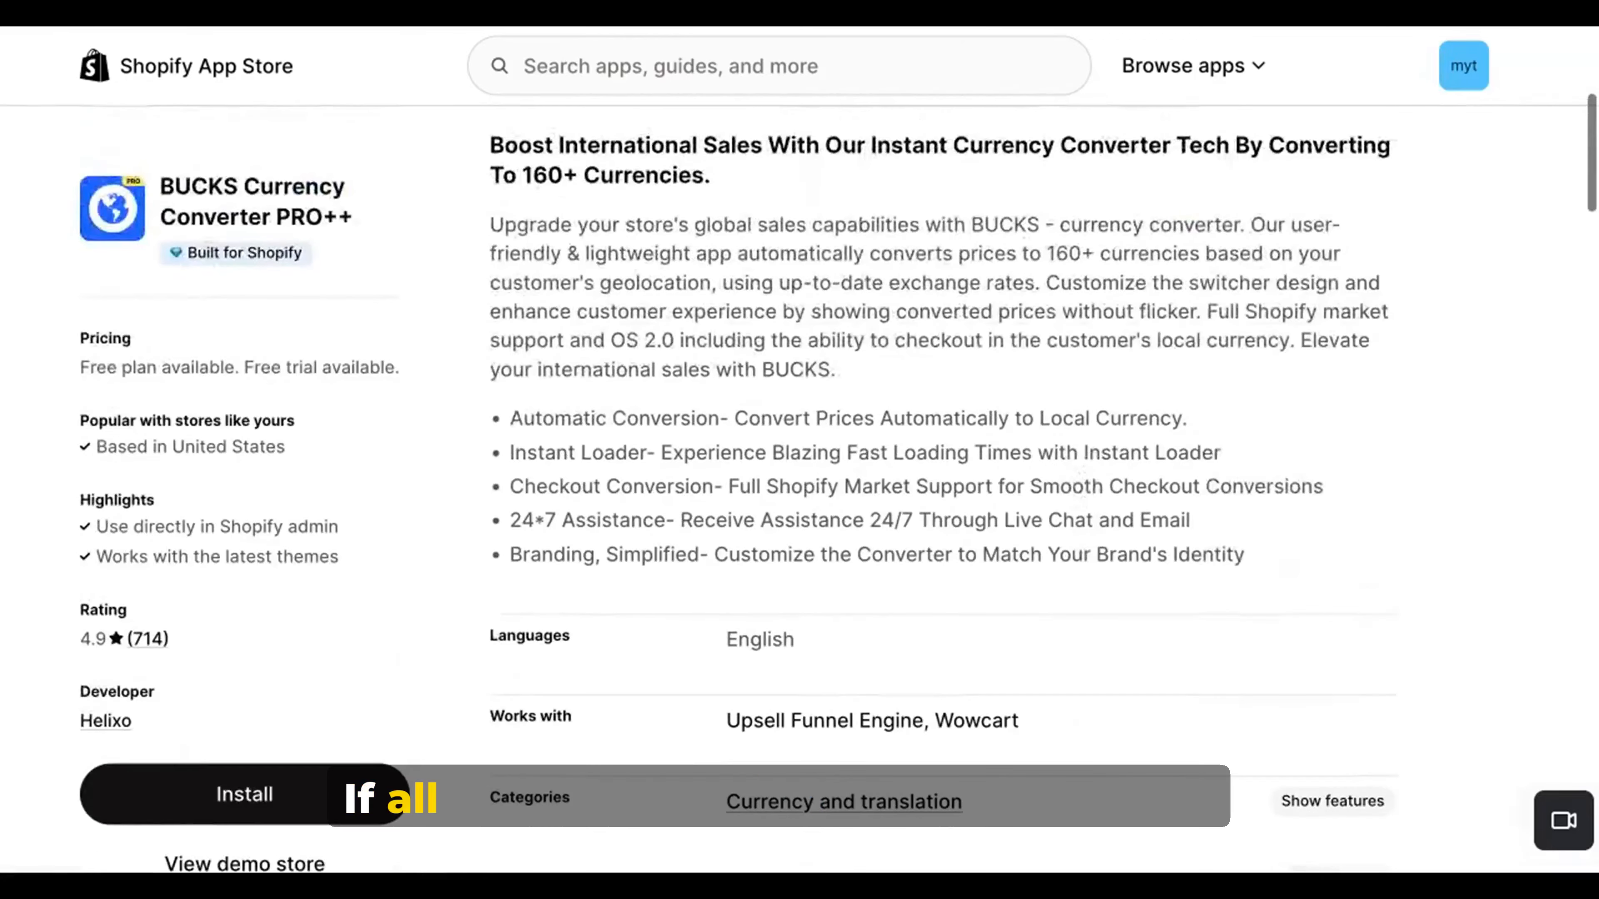
{"action": "left_click", "coordinate": [302, 784]}
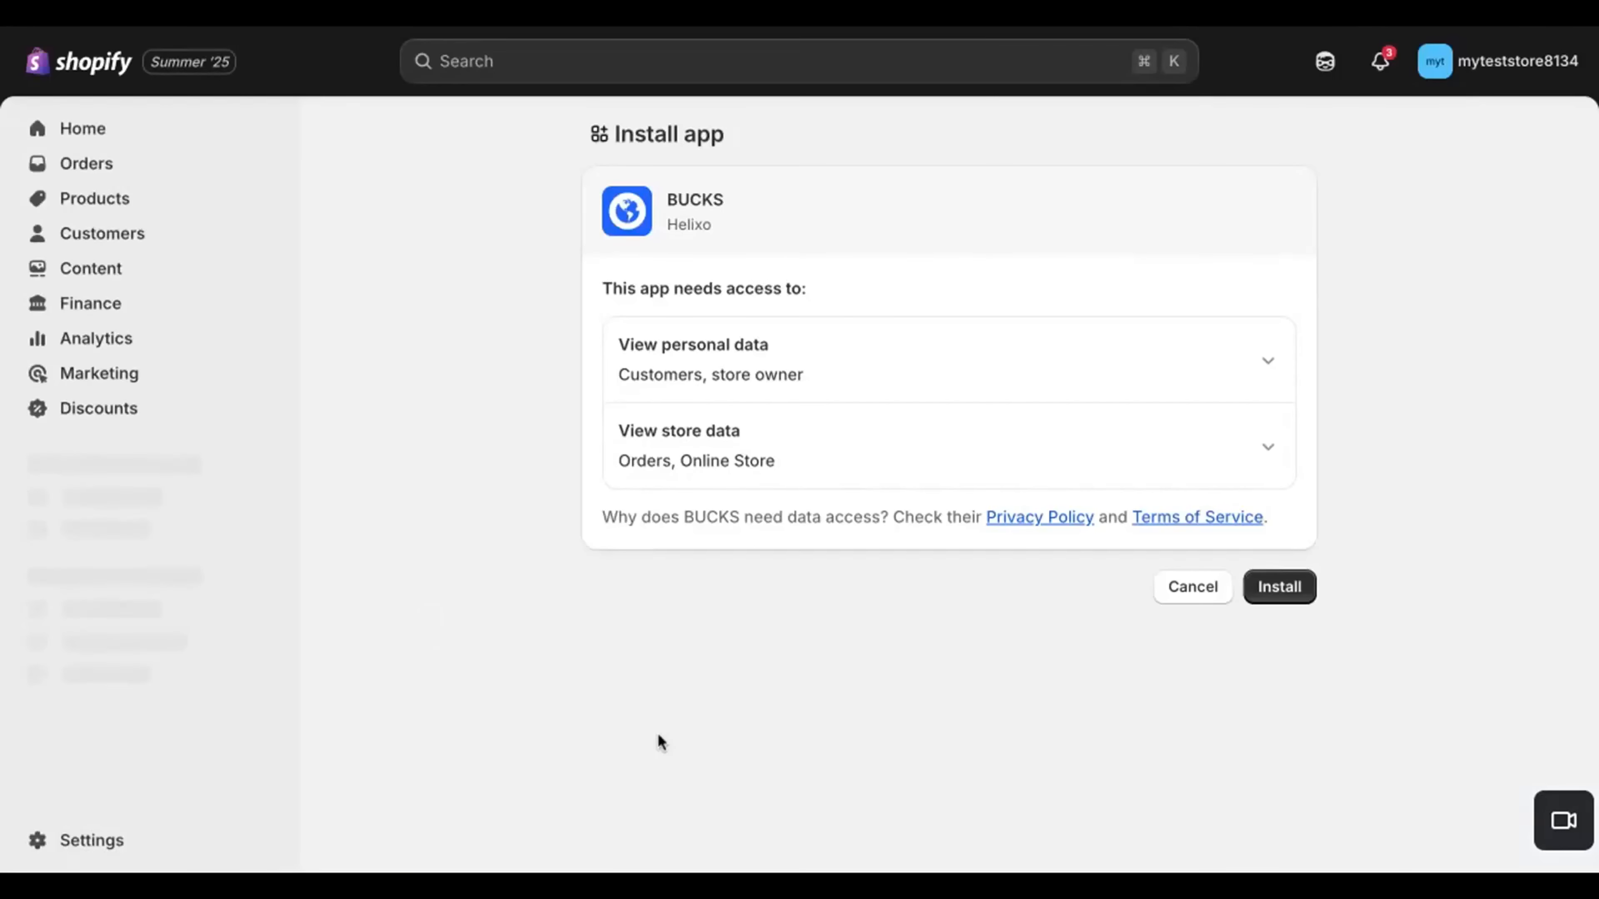
{"action": "left_click", "coordinate": [1279, 586]}
Step: Enable the Bucks app embed in the live Trade theme and save the theme
{"action": "left_click", "coordinate": [242, 602]}
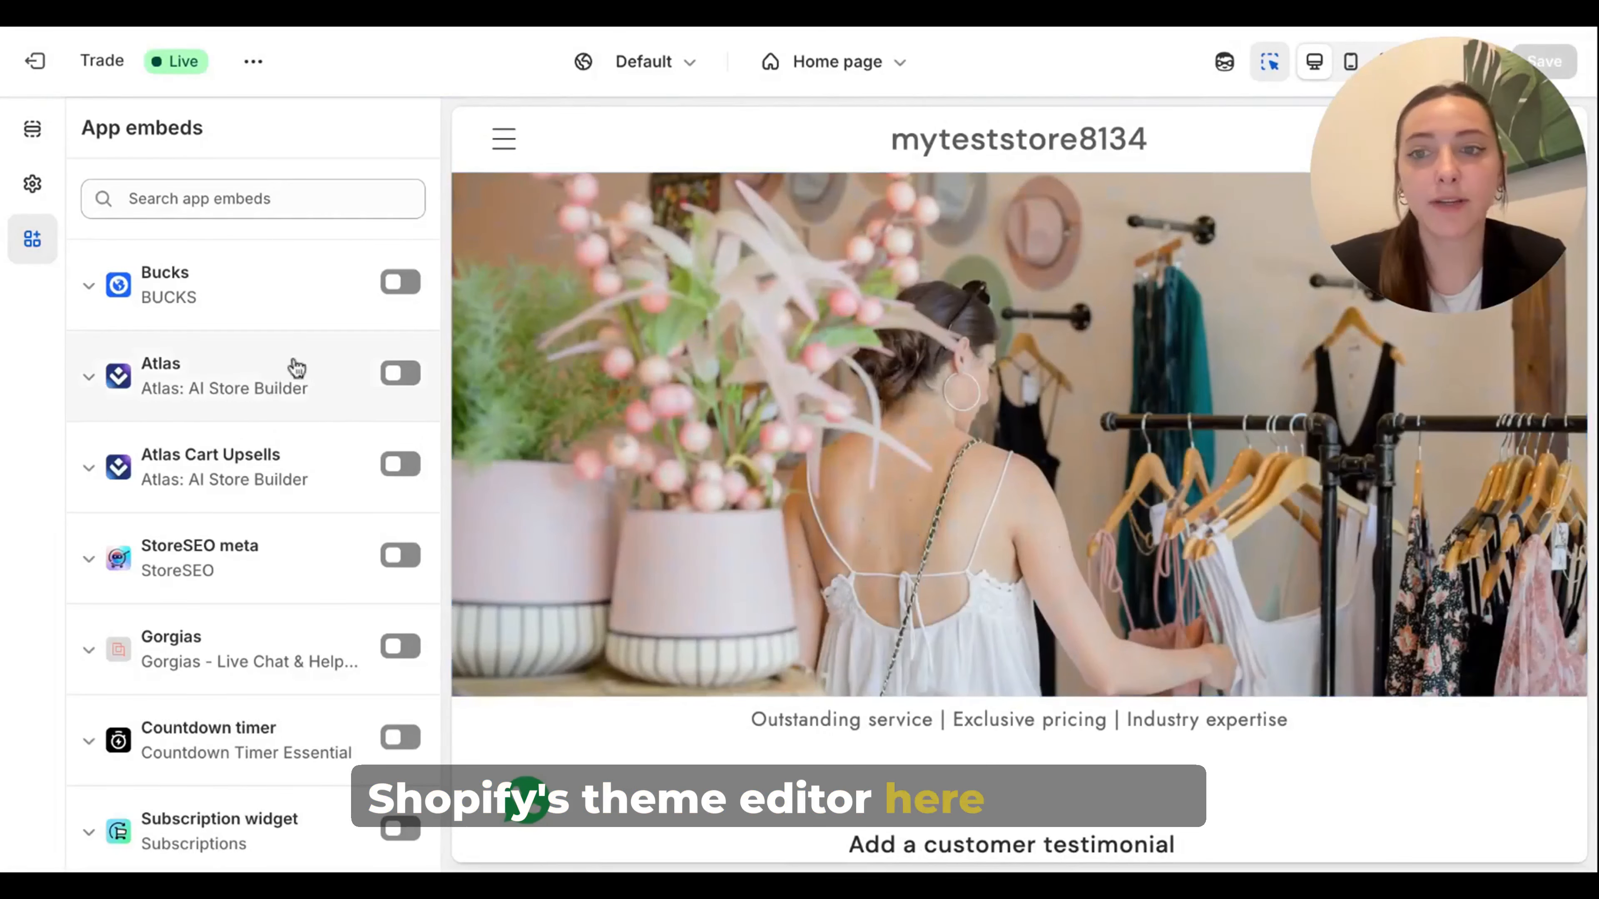
{"action": "left_click", "coordinate": [399, 291]}
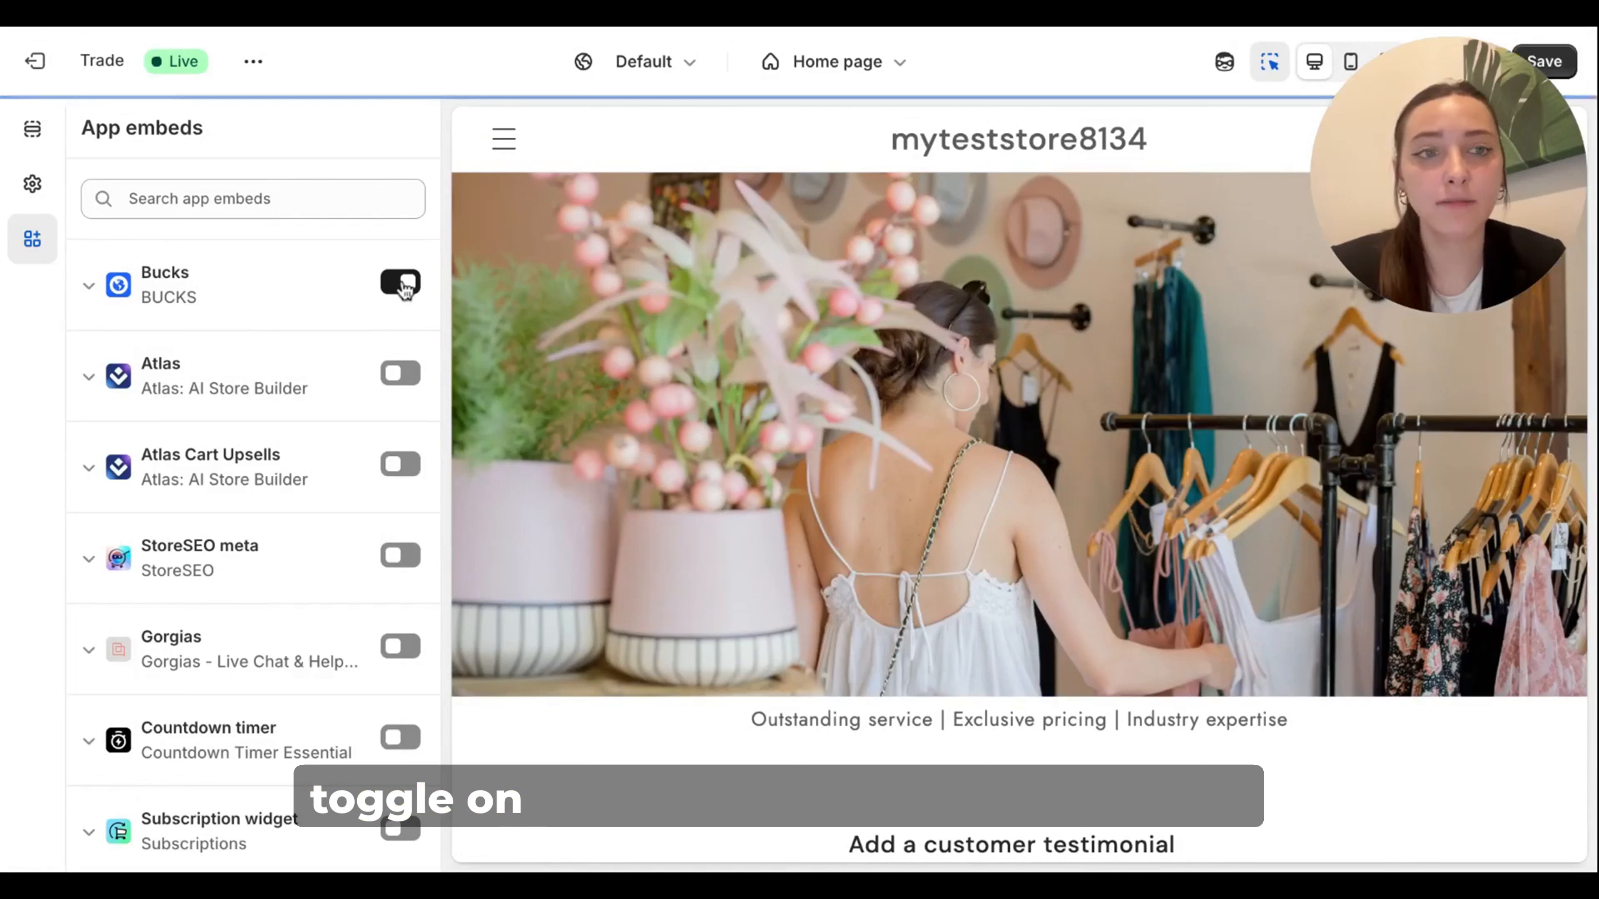
{"action": "left_click", "coordinate": [1566, 74]}
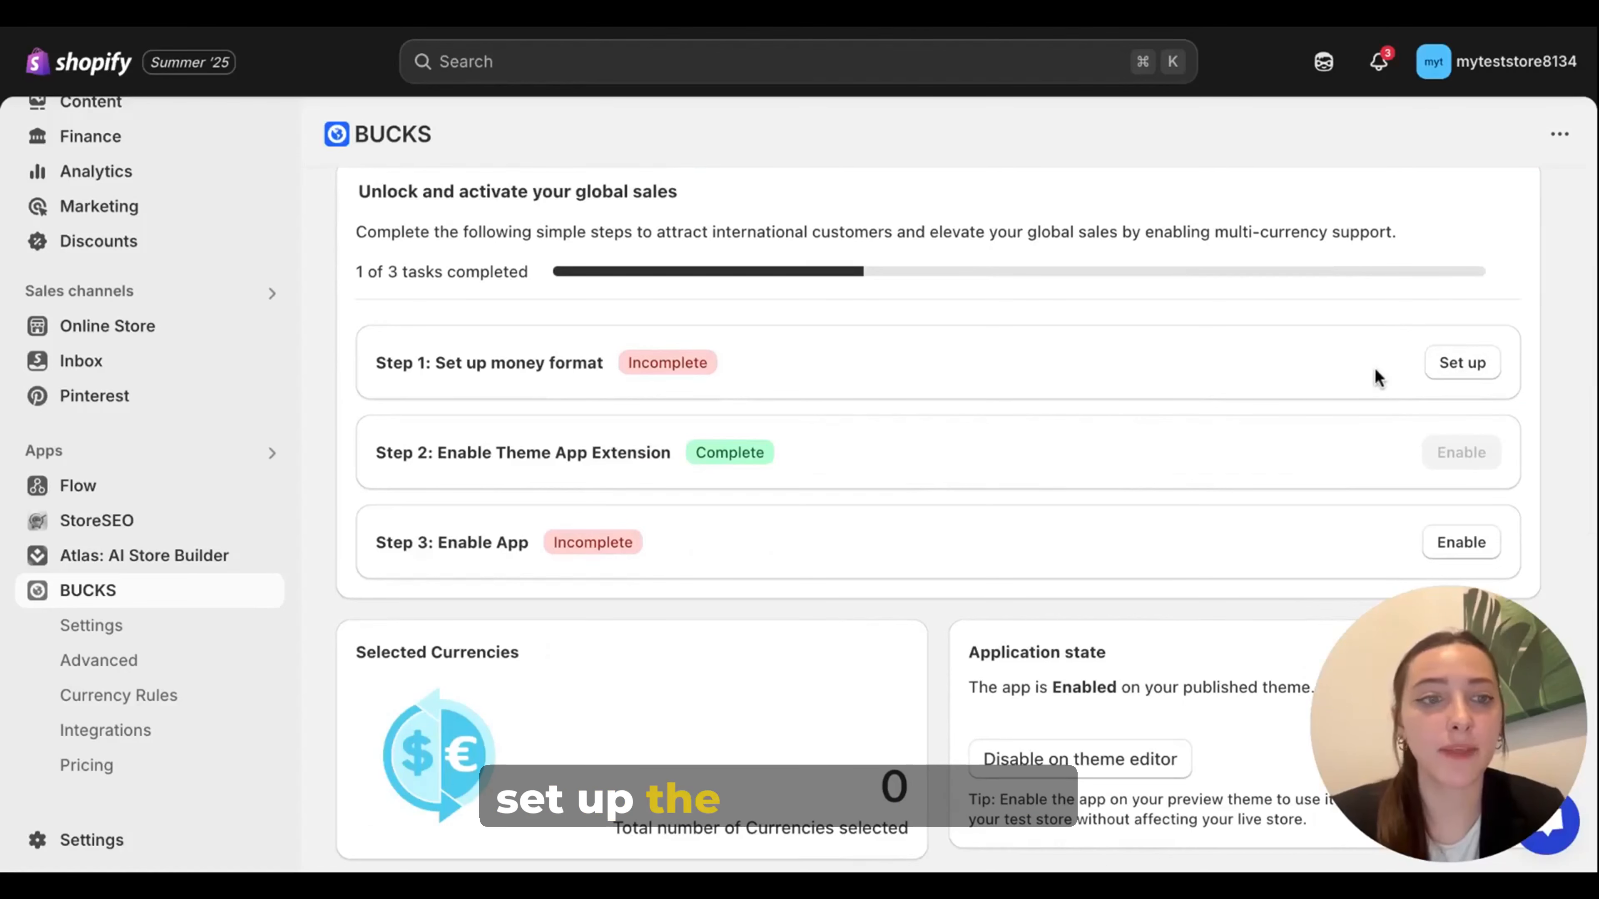
Step: View the set-up instructions for the store's money format in the BUCKS onboarding checklist
{"action": "left_click", "coordinate": [1459, 368]}
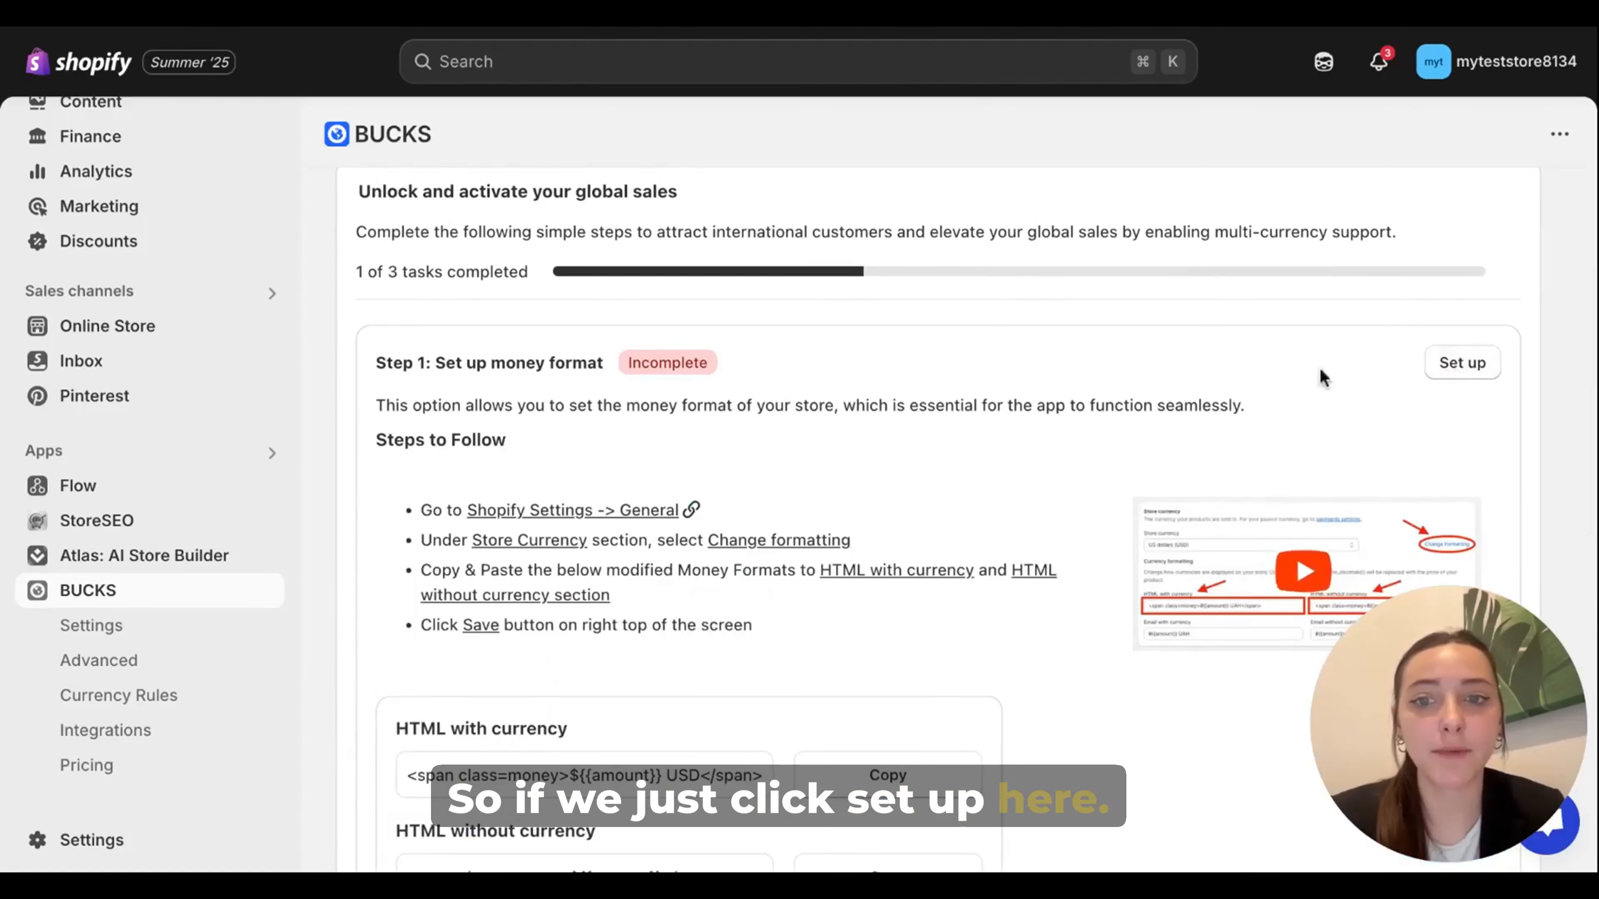
{"action": "scroll", "coordinate": [1071, 507], "scroll_direction": "down", "scroll_amount": 3}
Step: In the general settings of BUCKS, set the currency symbol display to With Currency Symbol
{"action": "left_click", "coordinate": [123, 635]}
{"action": "scroll", "coordinate": [746, 663], "scroll_direction": "down", "scroll_amount": 2}
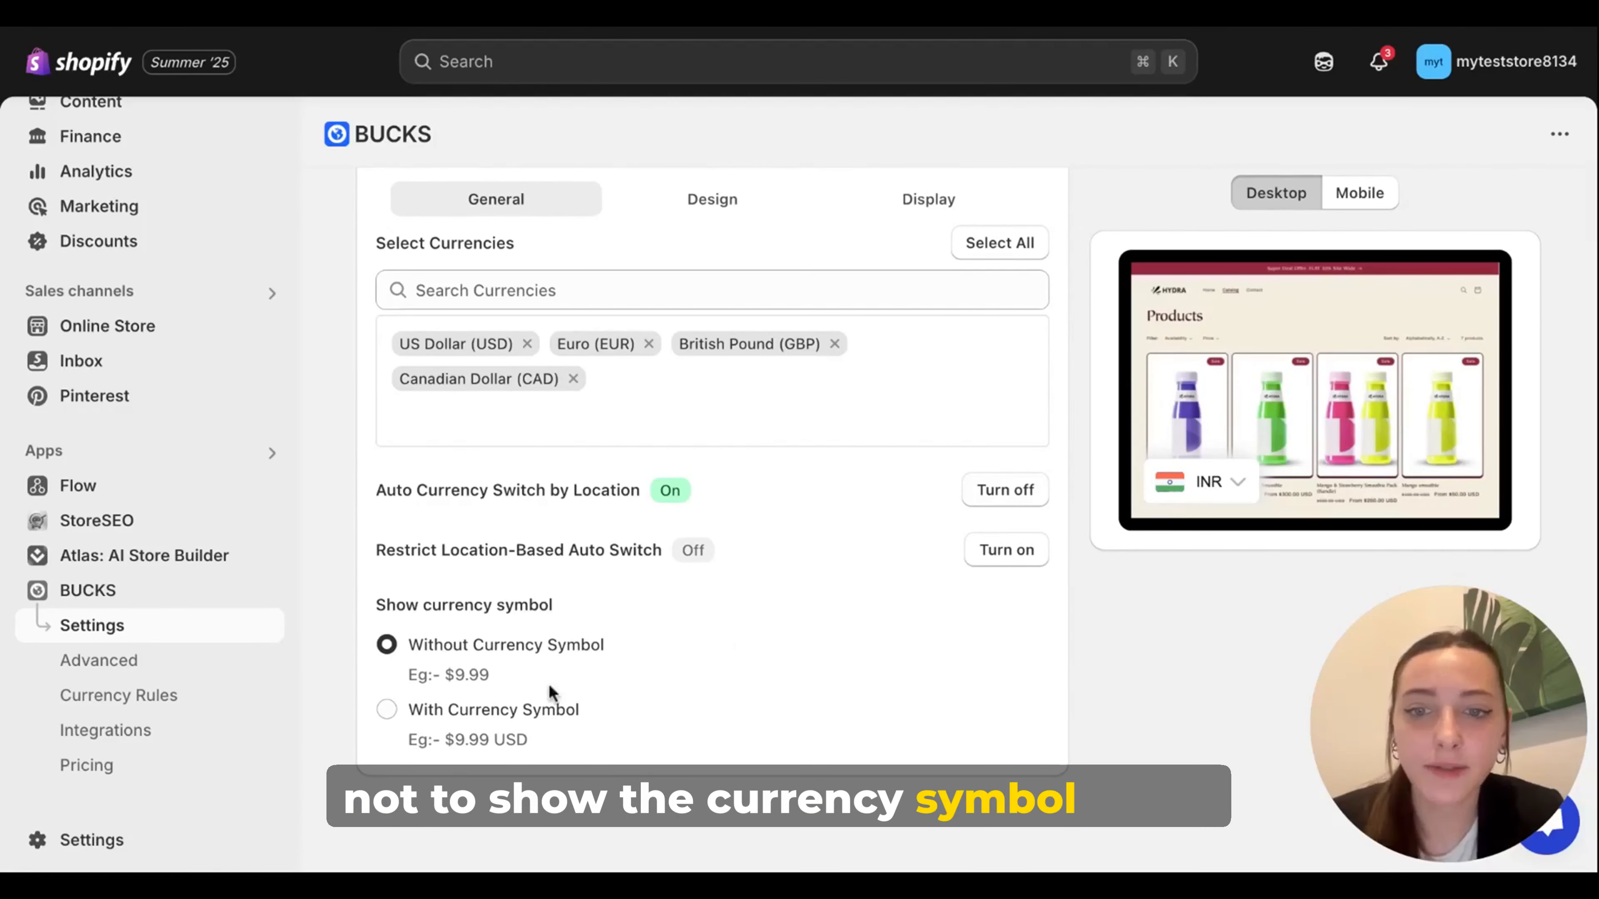
{"action": "left_click", "coordinate": [564, 710]}
{"action": "scroll", "coordinate": [1099, 498], "scroll_direction": "up", "scroll_amount": 2}
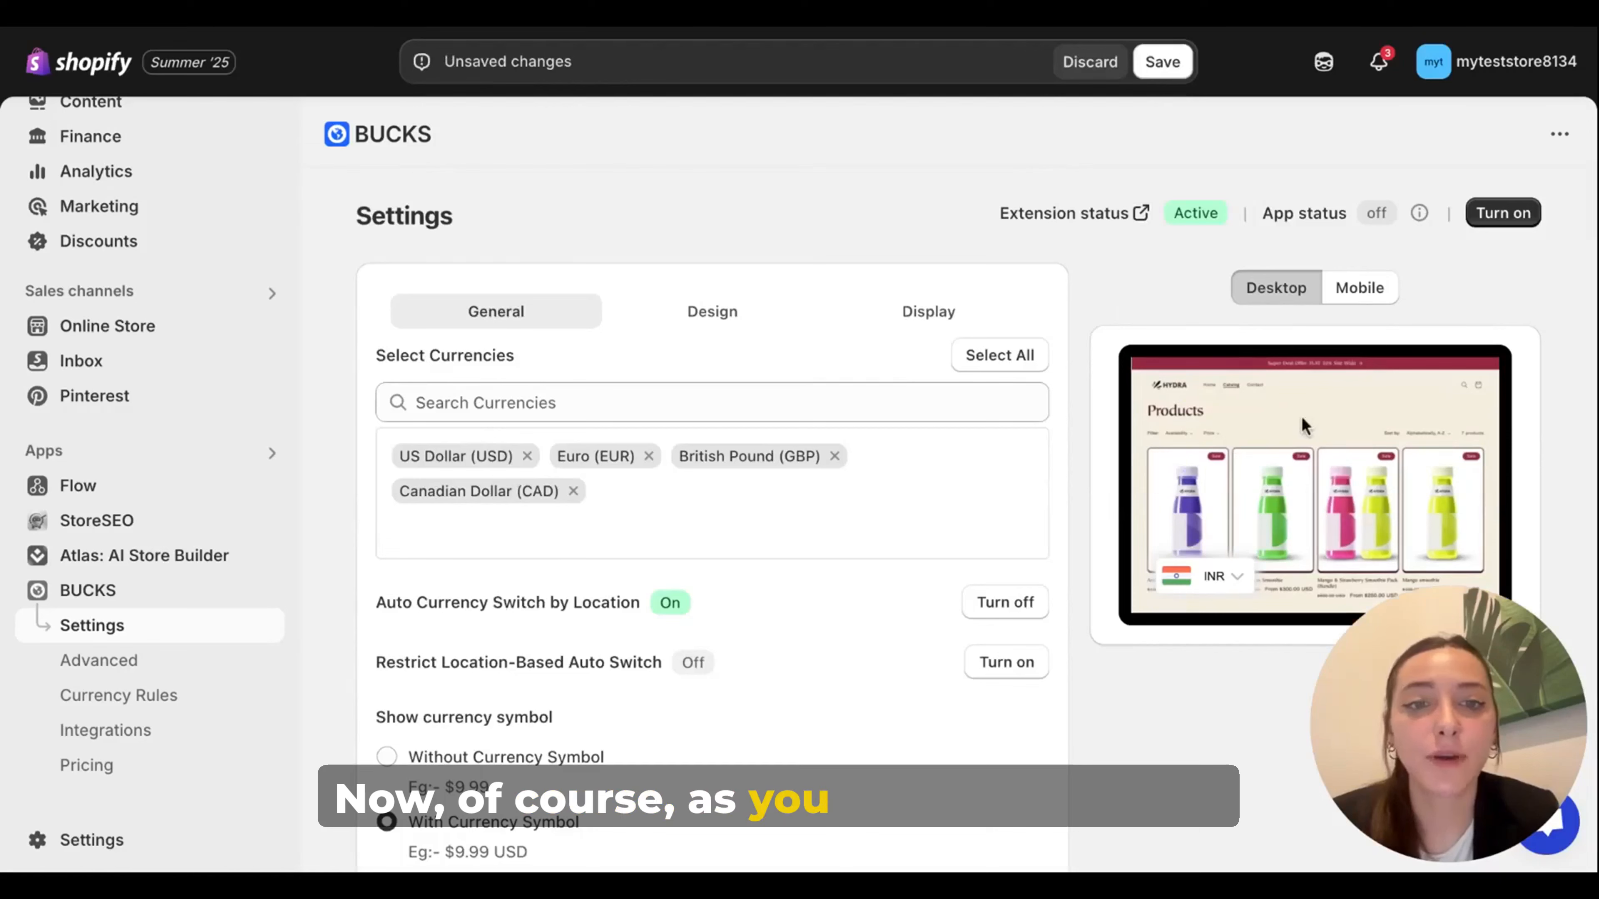
Step: Preview the currency selector in the mobile layout and return the preview to desktop
{"action": "left_click", "coordinate": [1377, 293]}
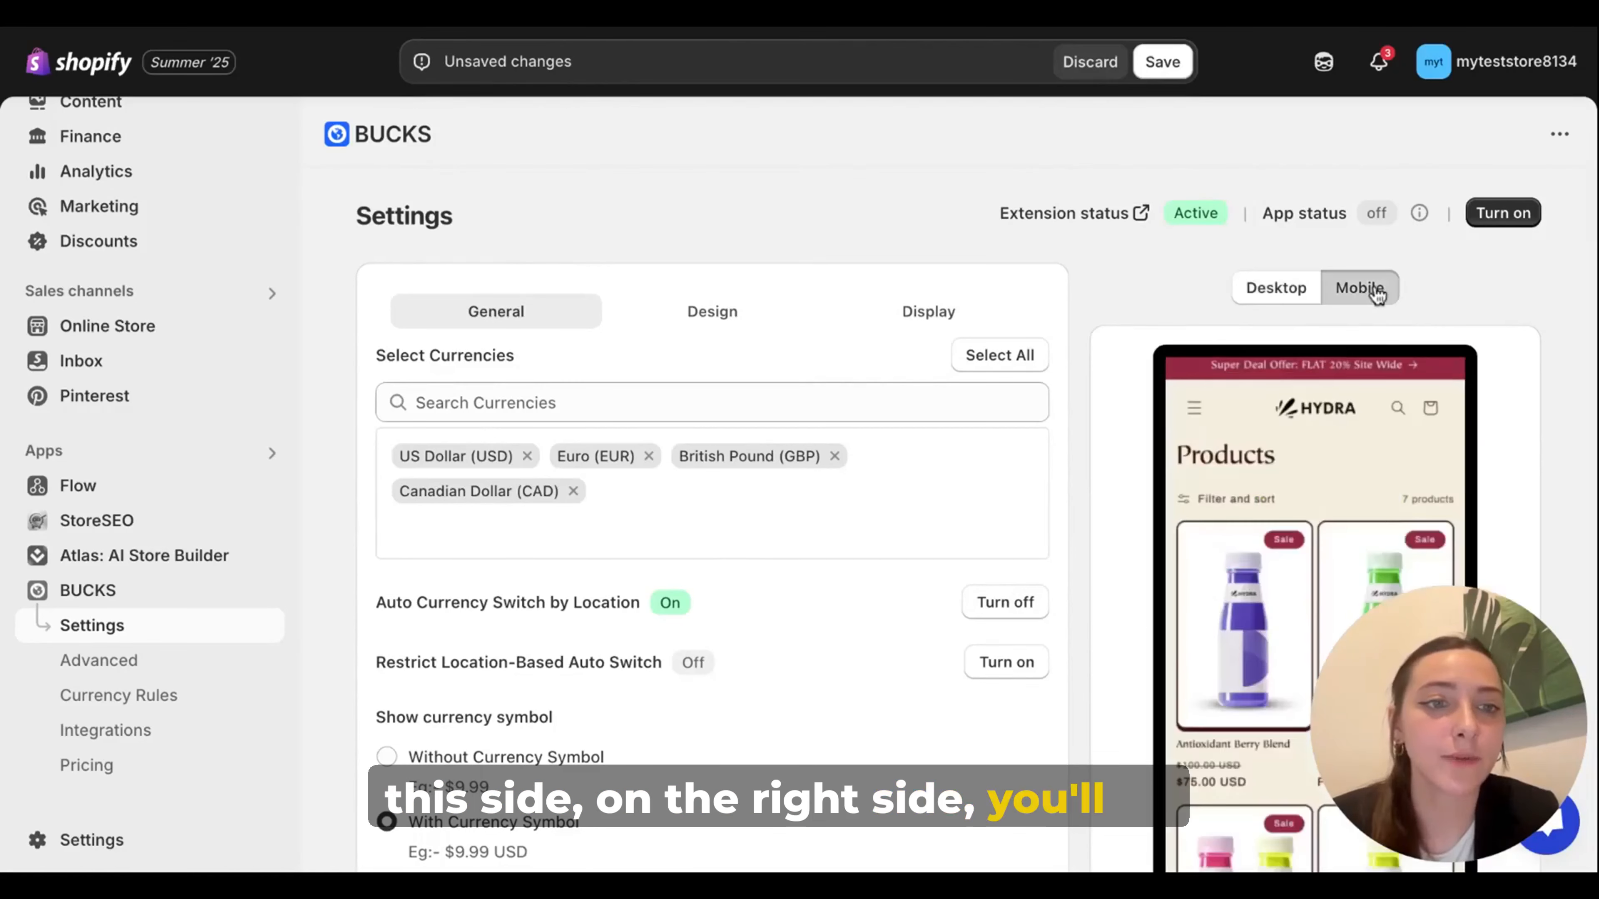
{"action": "scroll", "coordinate": [1536, 330], "scroll_direction": "down", "scroll_amount": 3}
{"action": "scroll", "coordinate": [1529, 333], "scroll_direction": "up", "scroll_amount": 3}
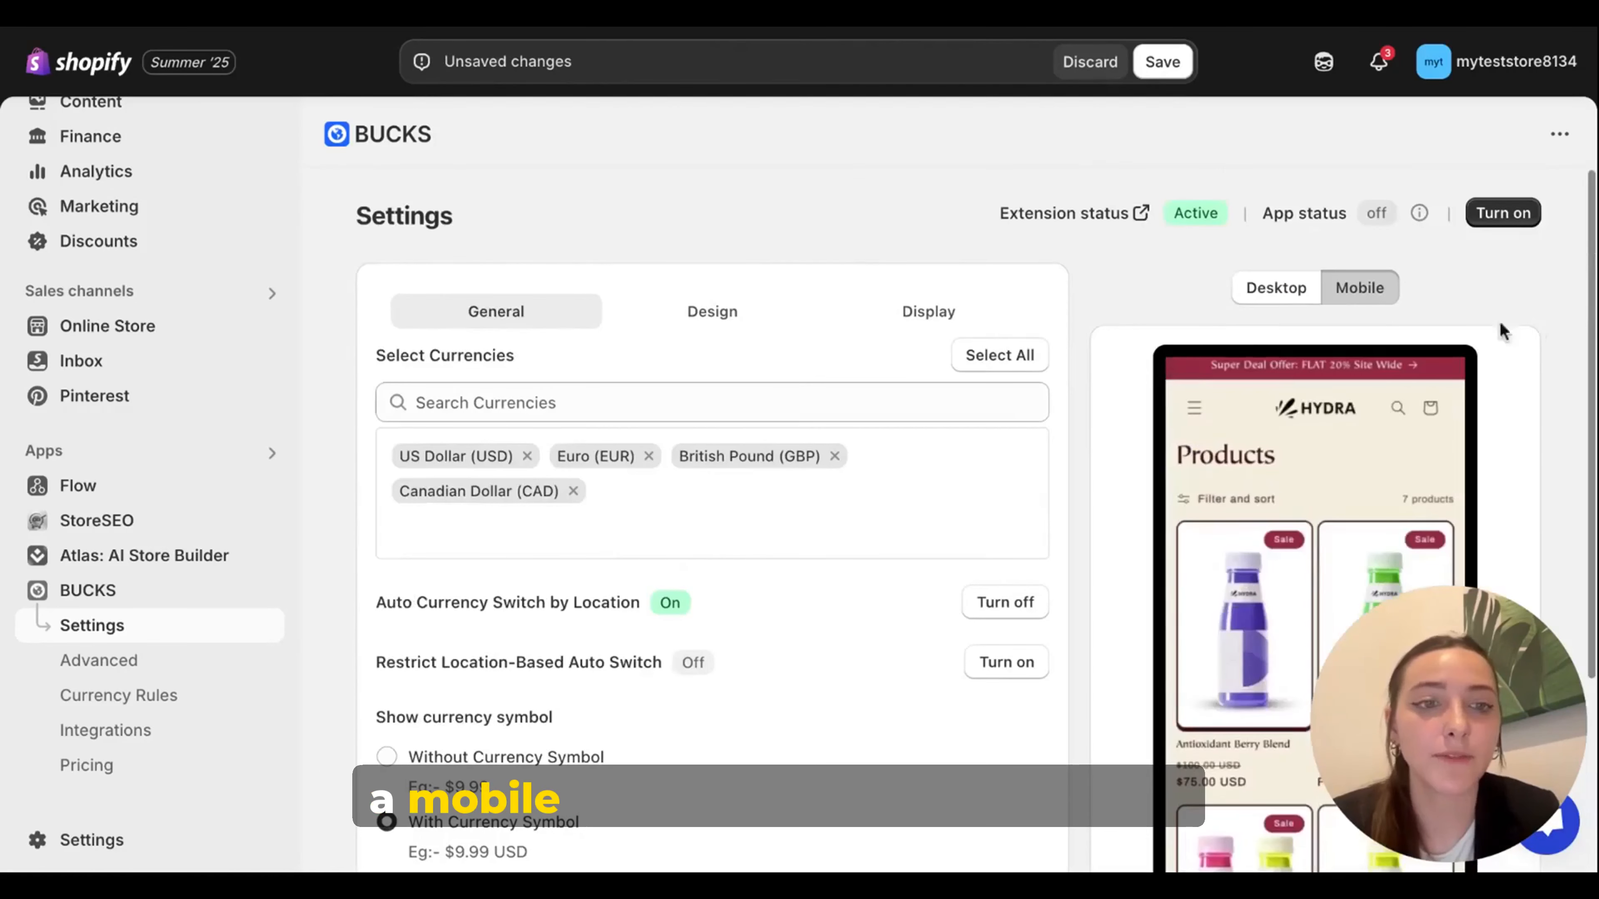
{"action": "left_click", "coordinate": [1267, 295]}
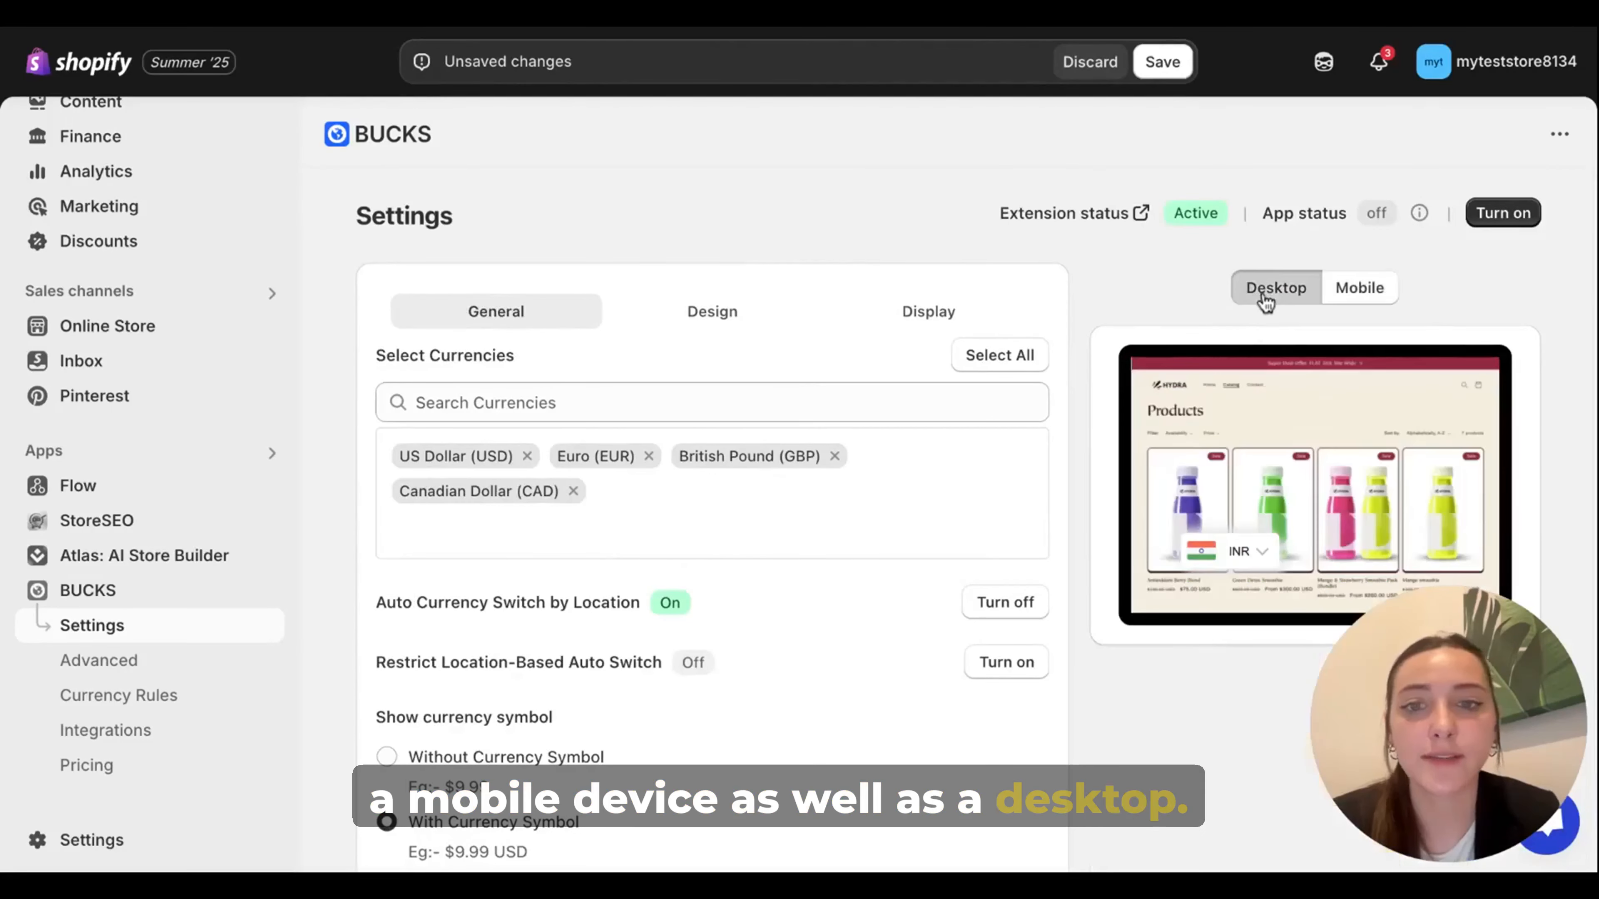
Step: Try alternative flag customizations in the selector's design settings, including the Circle theme, and return to Modern Flags with the Round theme
{"action": "left_click", "coordinate": [692, 311]}
{"action": "scroll", "coordinate": [851, 406], "scroll_direction": "down", "scroll_amount": 1}
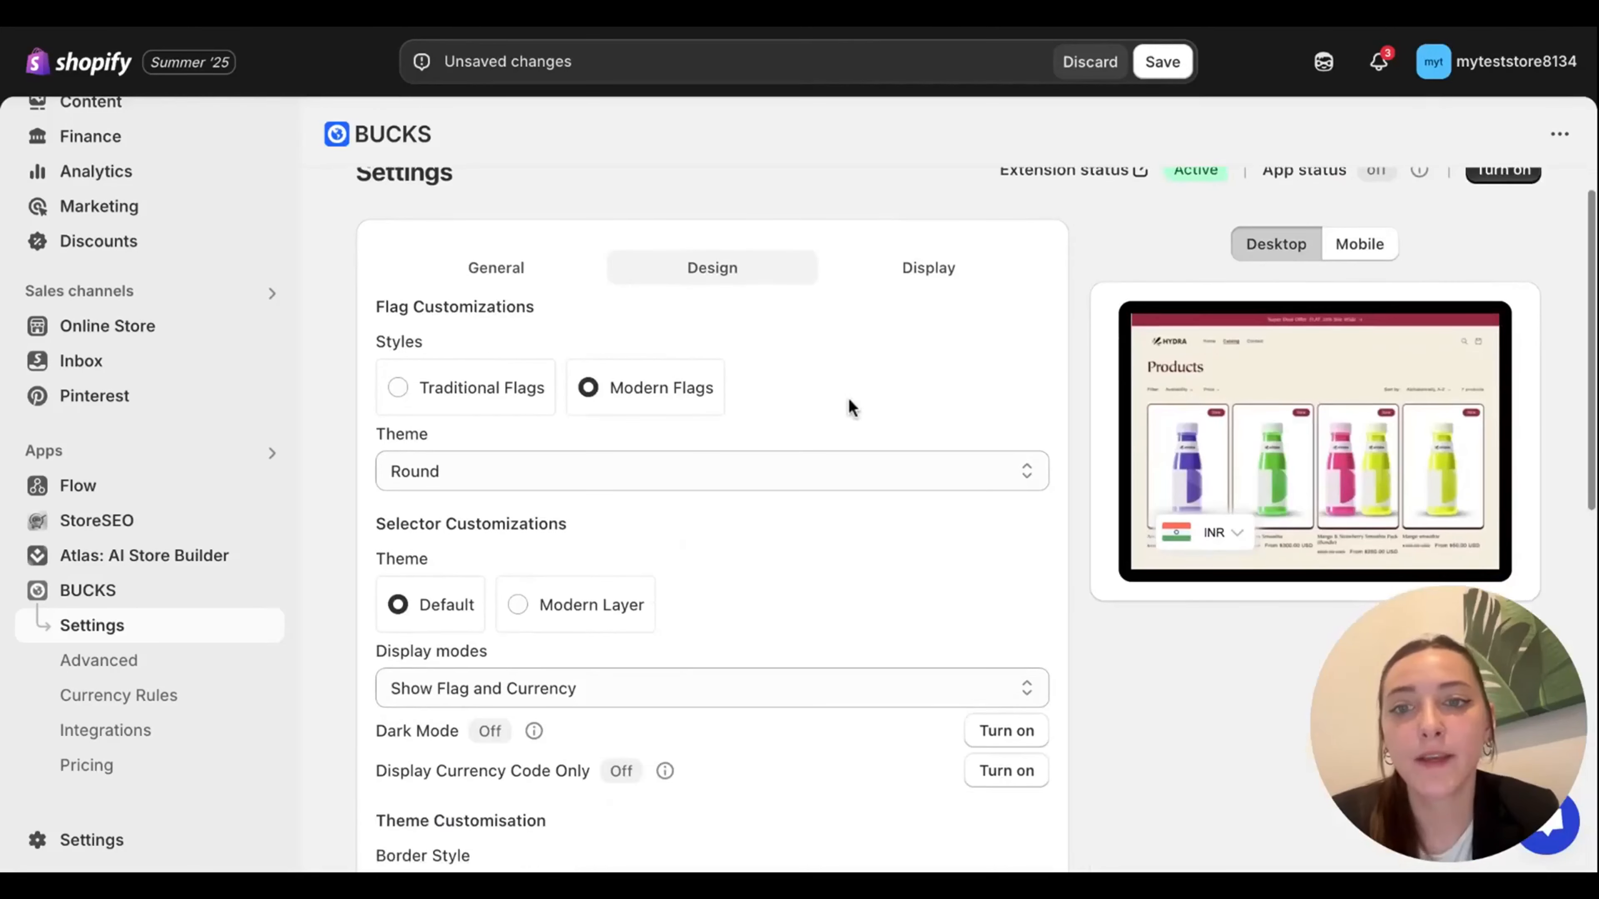
{"action": "left_click", "coordinate": [460, 402]}
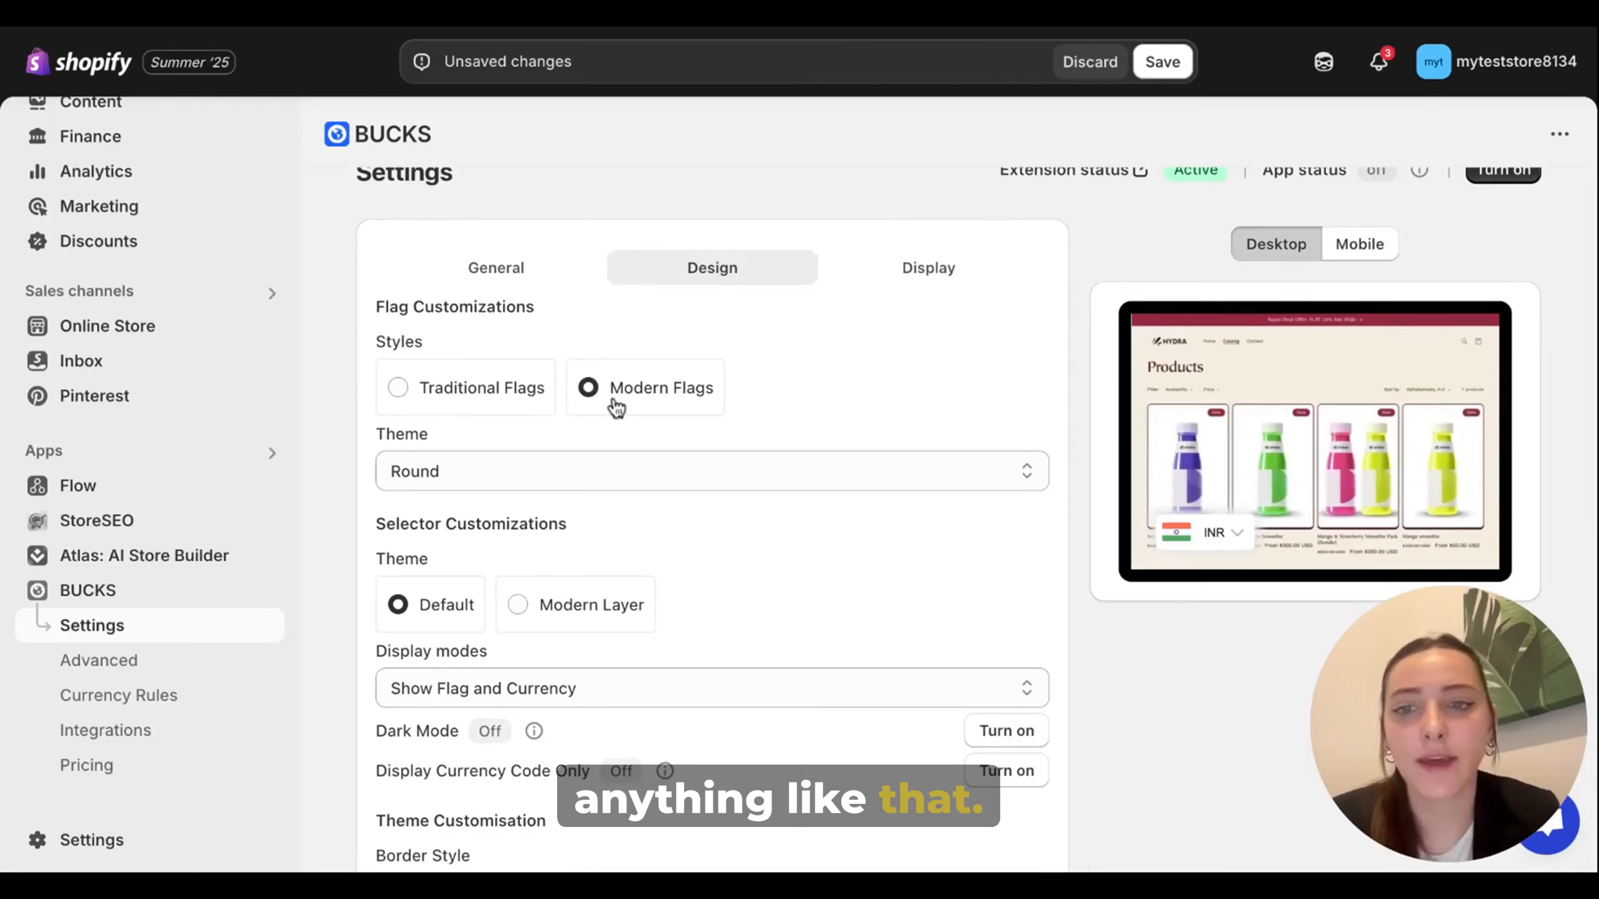
{"action": "scroll", "coordinate": [614, 407], "scroll_direction": "down", "scroll_amount": 1}
{"action": "left_click", "coordinate": [592, 414]}
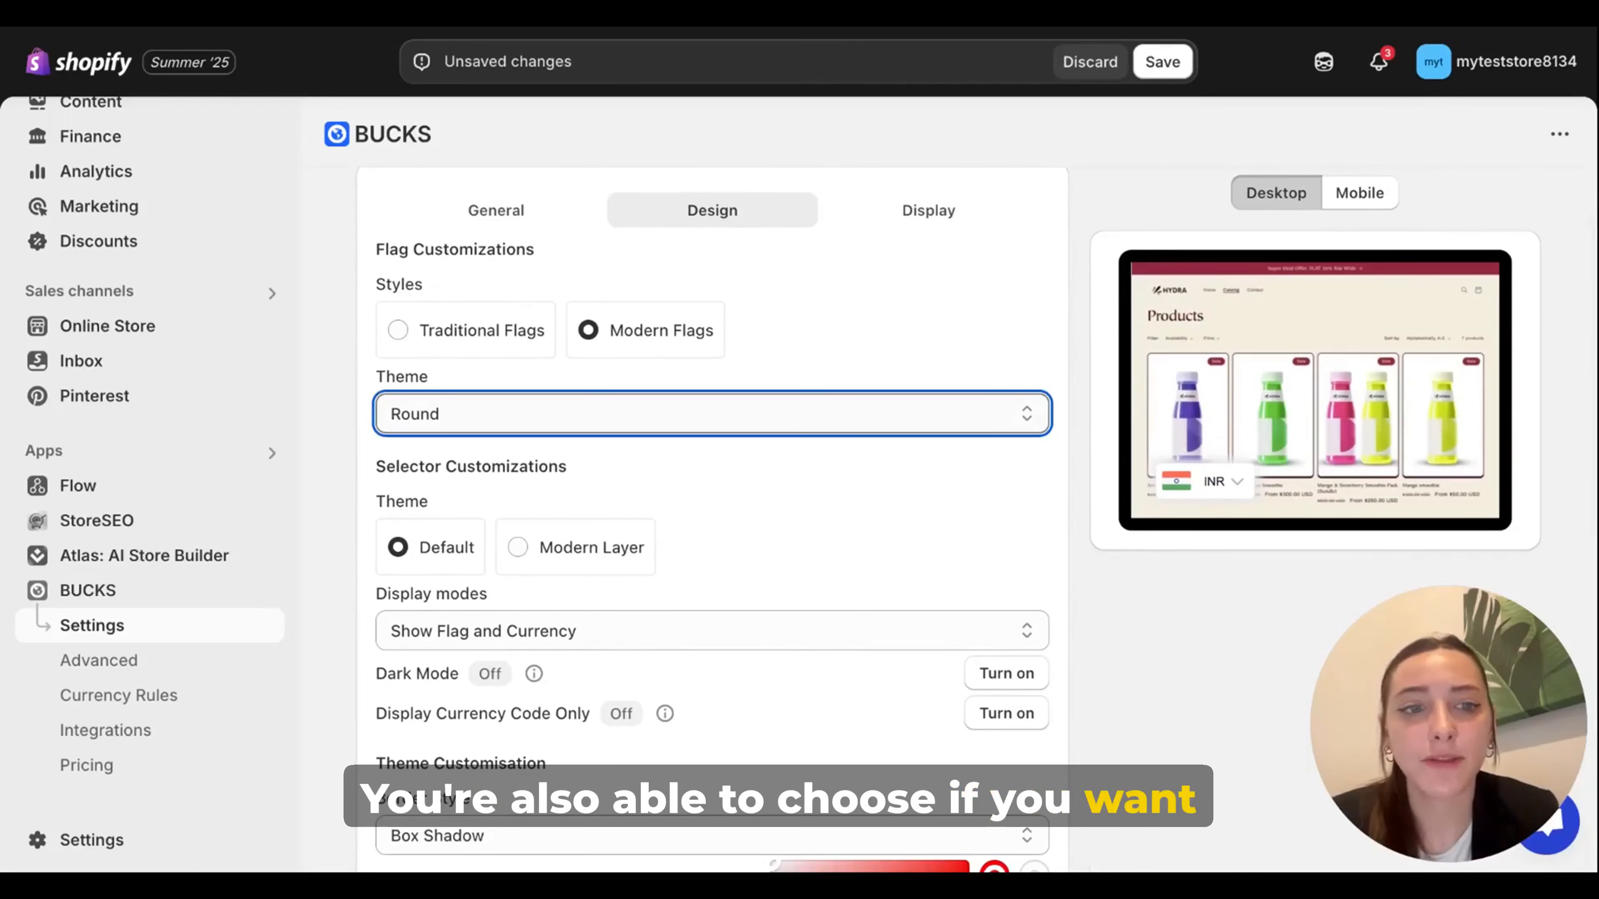
{"action": "left_click", "coordinate": [574, 444]}
{"action": "left_click", "coordinate": [603, 414]}
{"action": "left_click", "coordinate": [571, 400]}
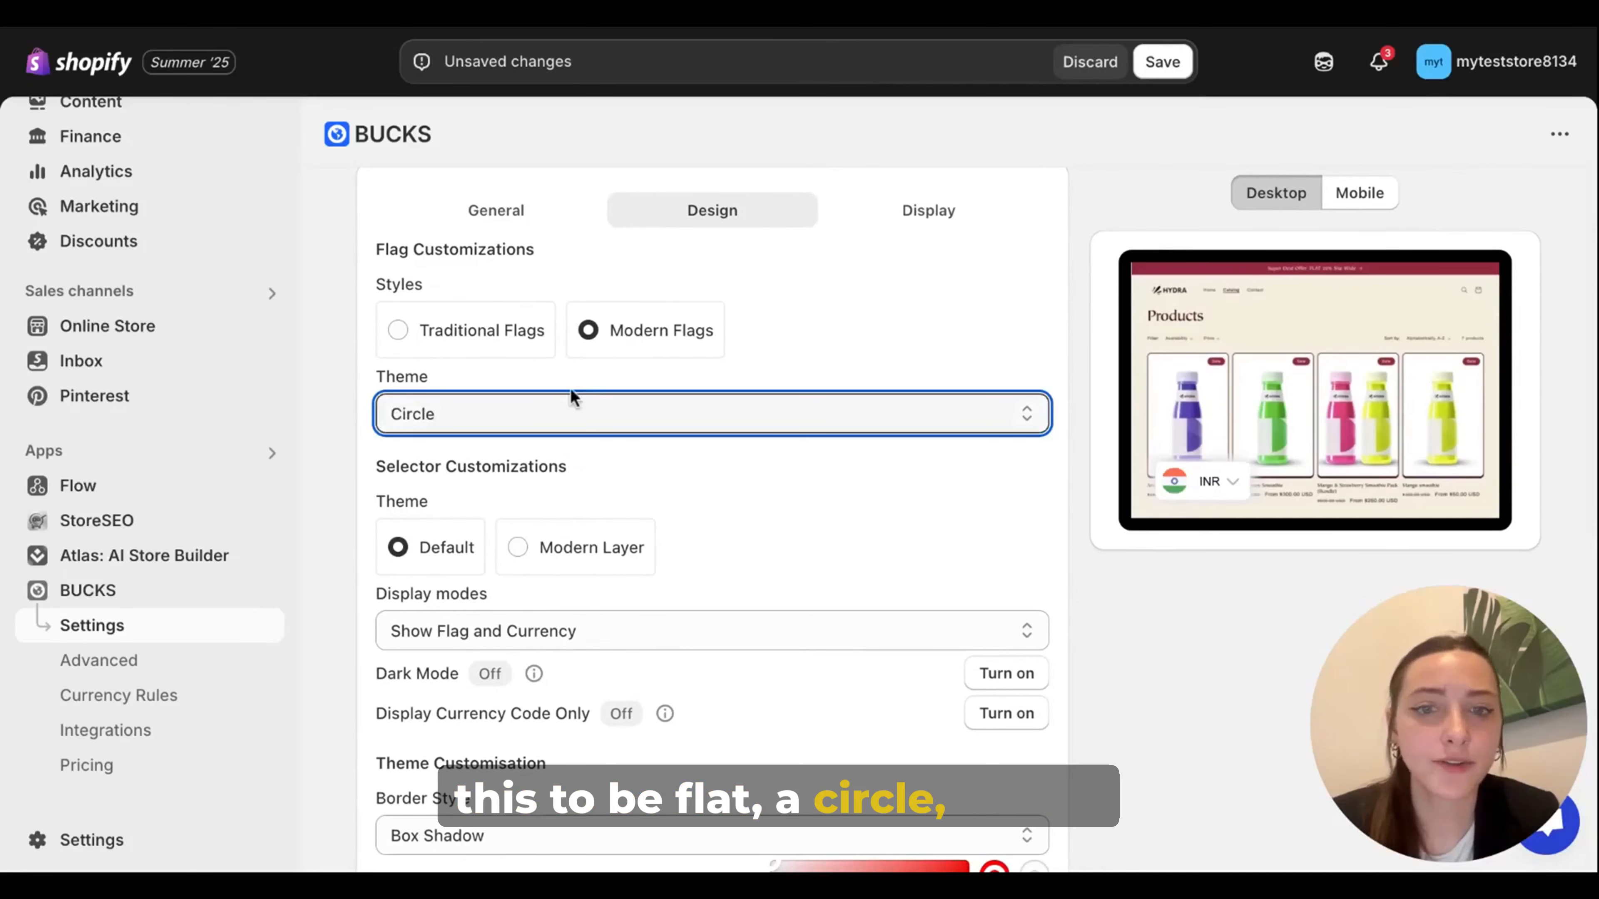
{"action": "left_click", "coordinate": [538, 421]}
{"action": "left_click", "coordinate": [767, 507]}
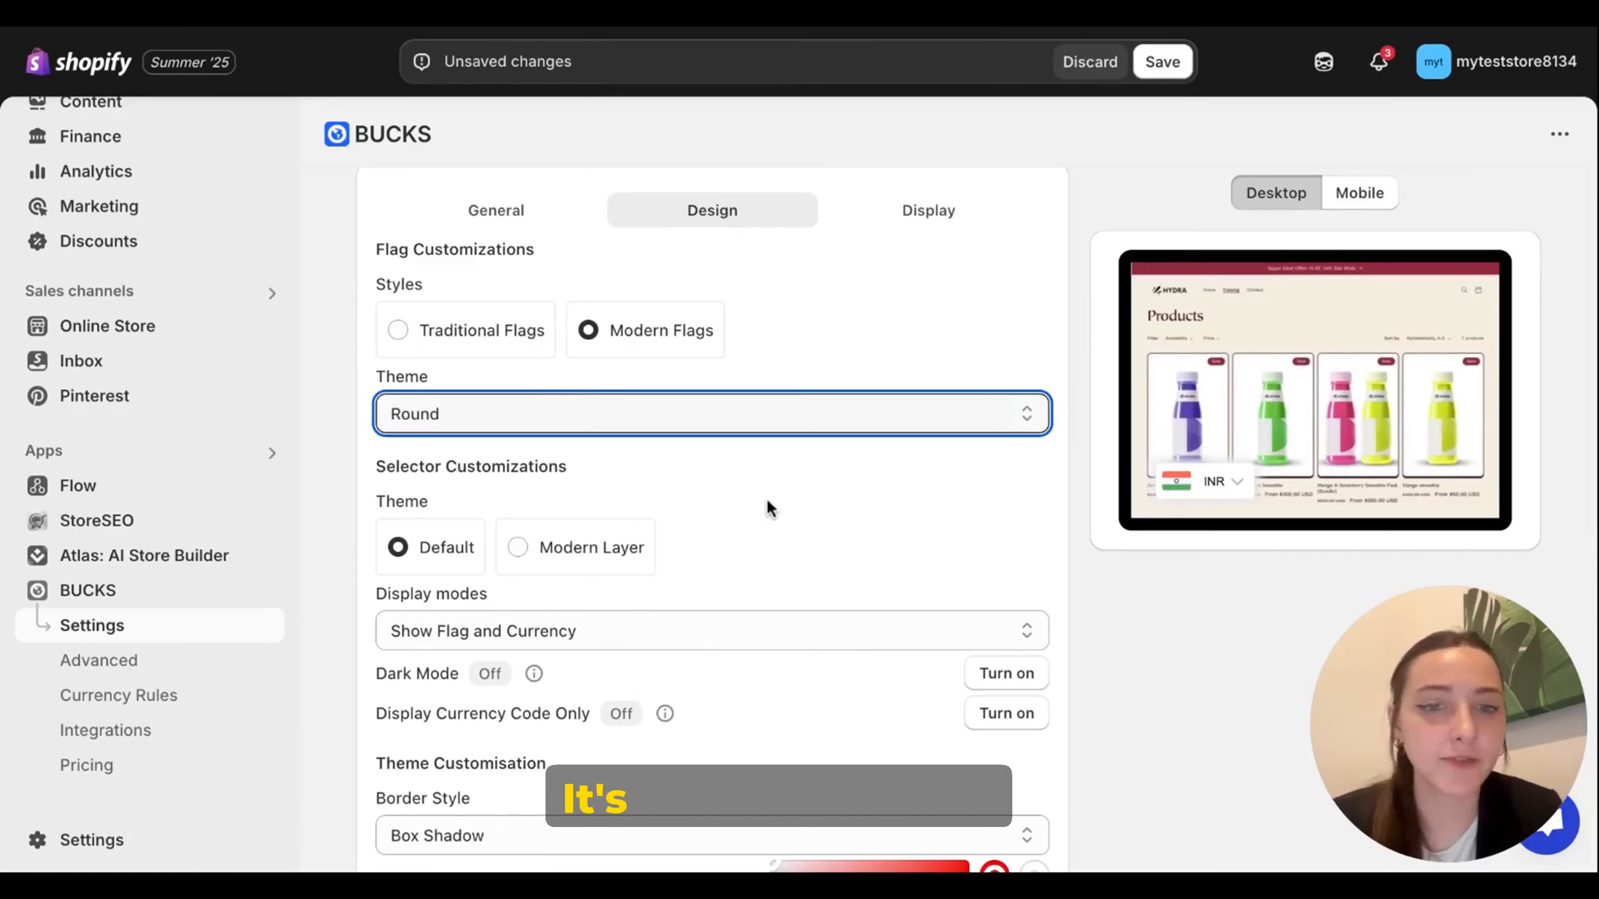
Step: Try the Show Currency Only display mode for the selector and switch back to Show Flag and Currency
{"action": "scroll", "coordinate": [767, 507], "scroll_direction": "down", "scroll_amount": 3}
{"action": "scroll", "coordinate": [767, 507], "scroll_direction": "down", "scroll_amount": 3}
{"action": "left_click", "coordinate": [745, 321]}
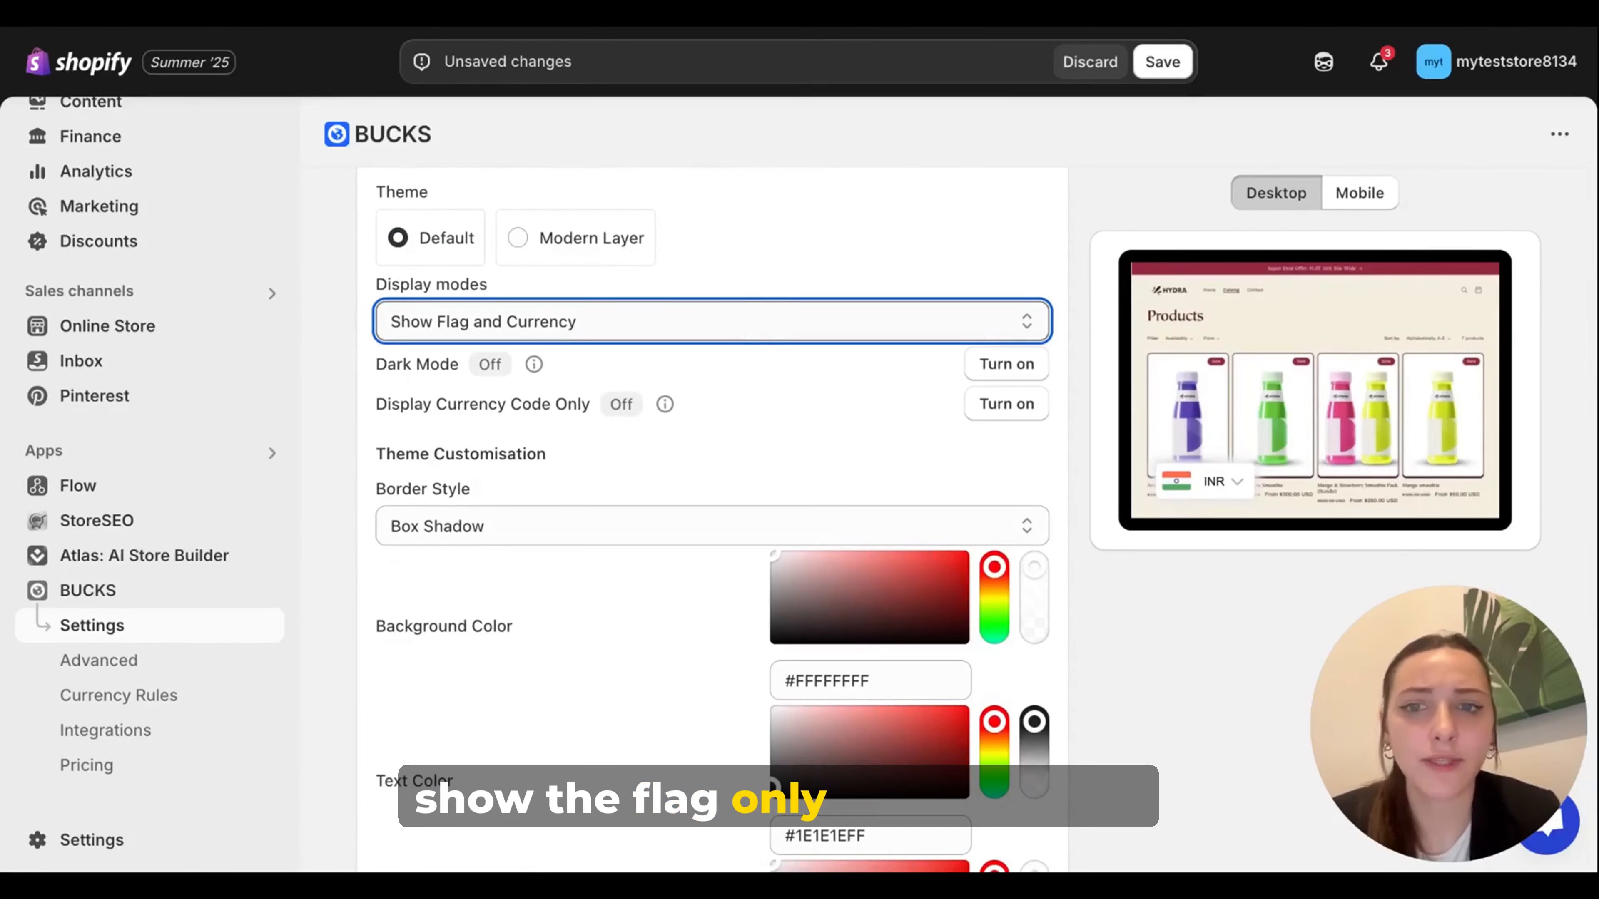
{"action": "left_click", "coordinate": [594, 385]}
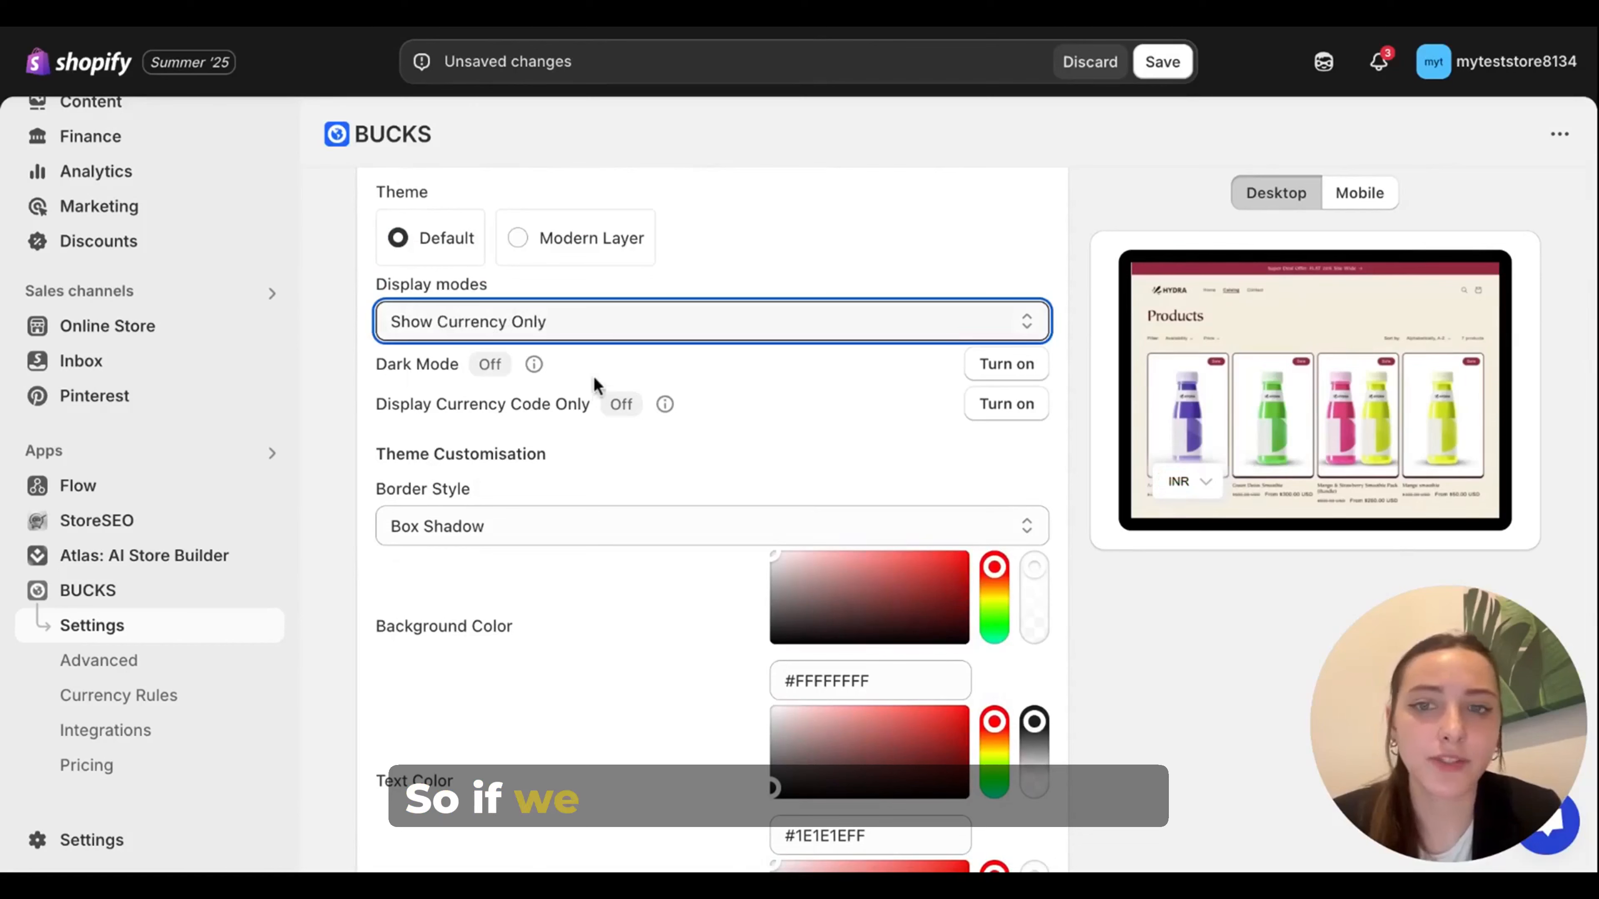
{"action": "left_click", "coordinate": [599, 321]}
{"action": "left_click", "coordinate": [489, 391]}
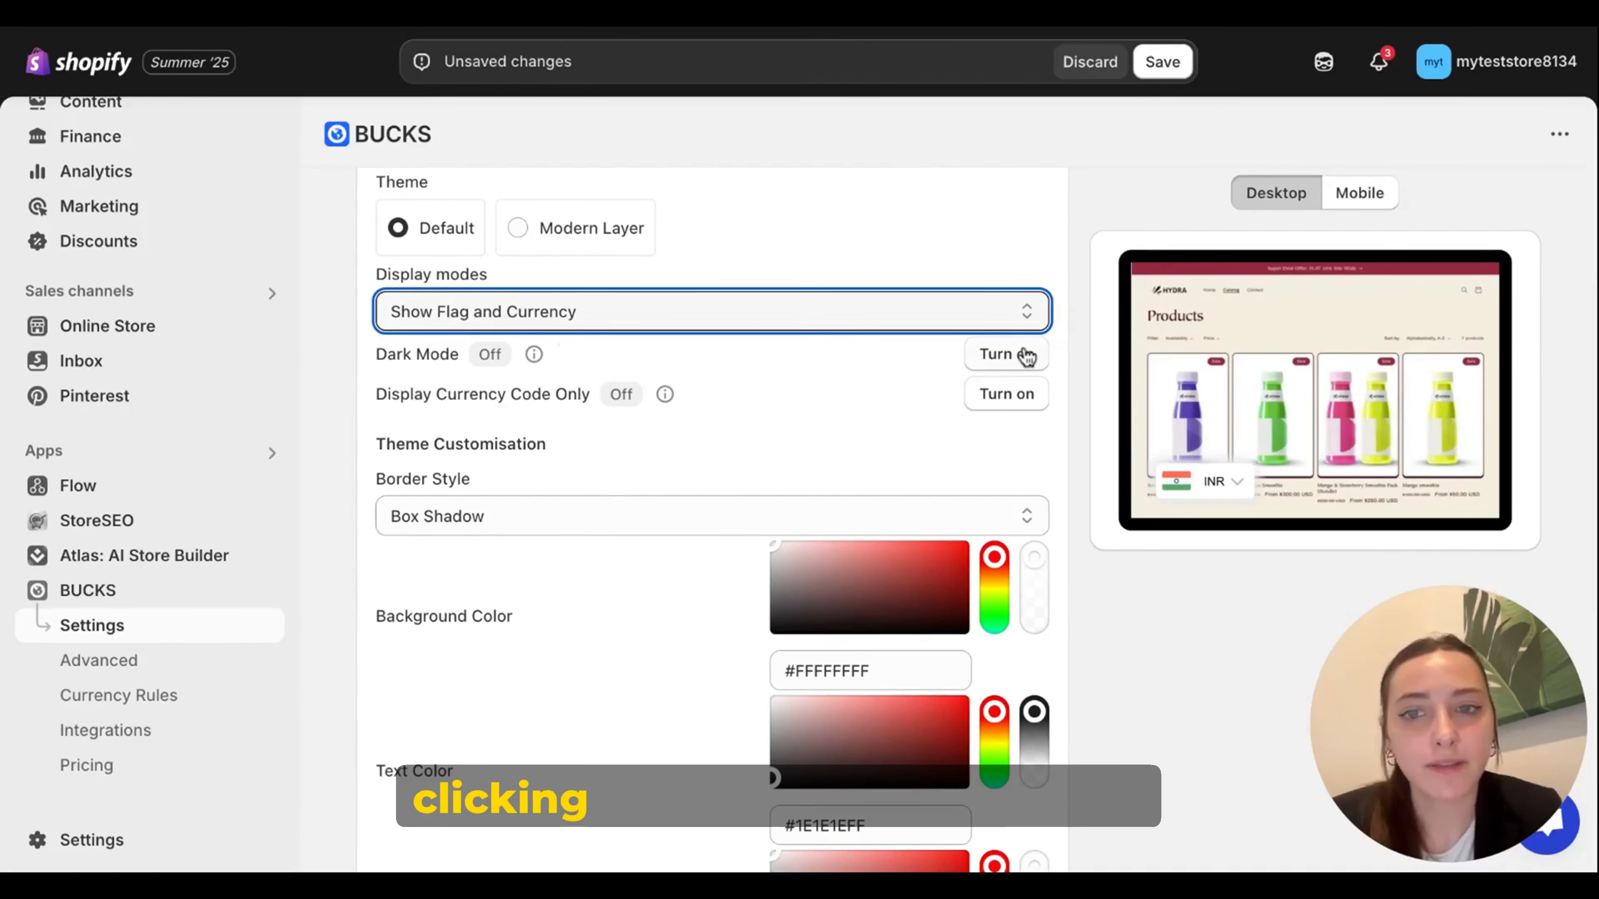
Step: Set the currency selector's background color to a light grey after trying the reds #4B1515FF and #AD1717FF
{"action": "scroll", "coordinate": [711, 466], "scroll_direction": "down", "scroll_amount": 1}
{"action": "left_click", "coordinate": [913, 578]}
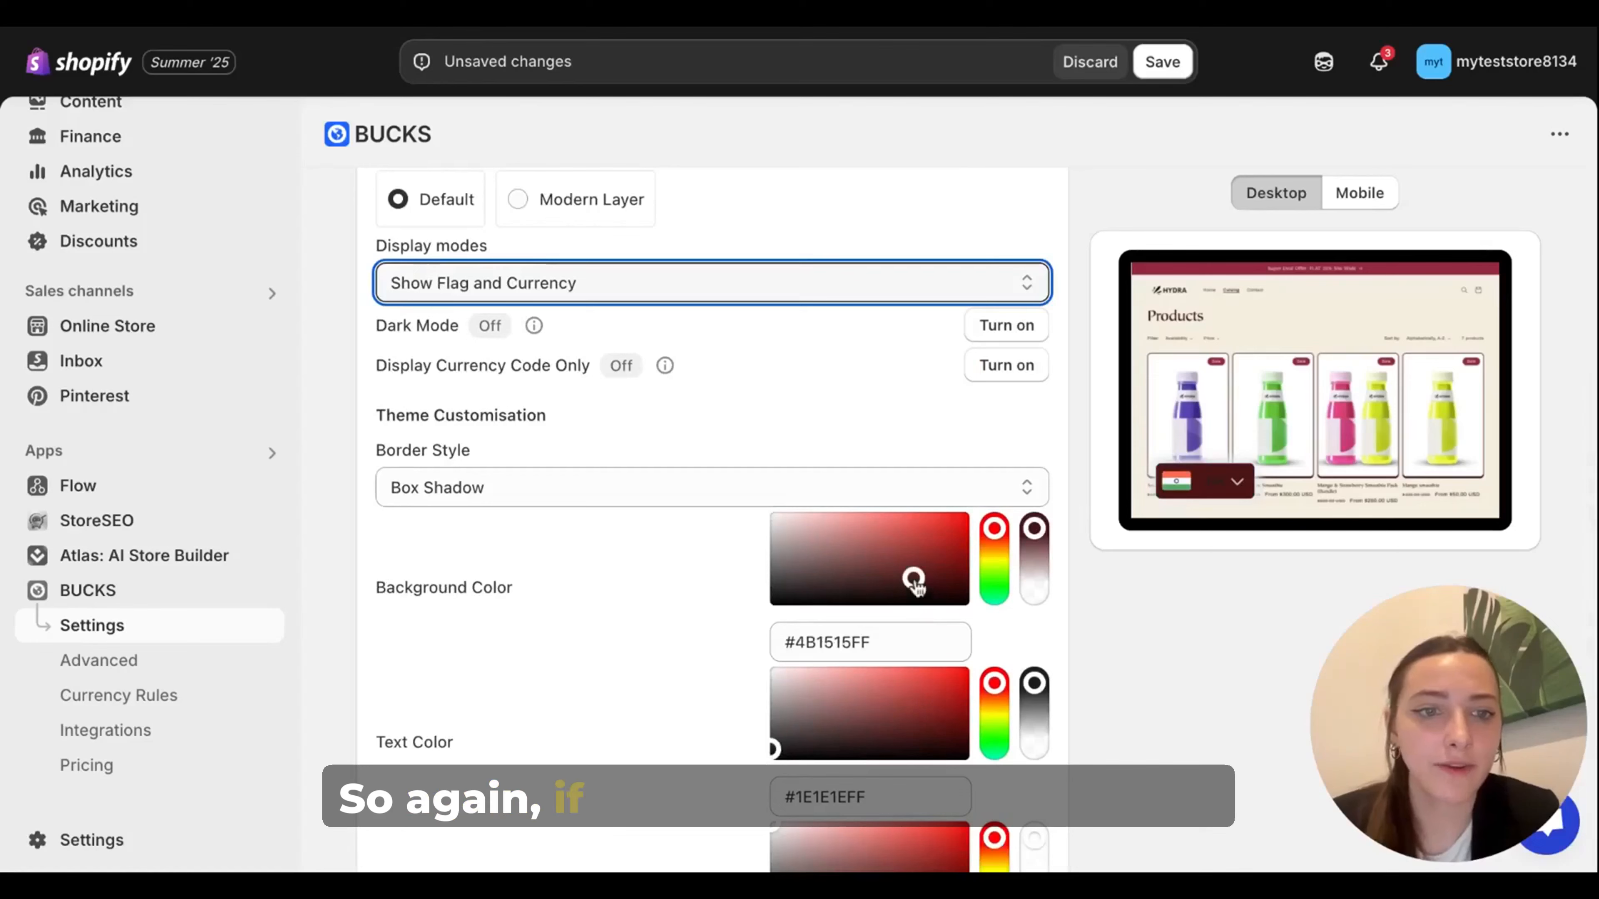
{"action": "left_click", "coordinate": [942, 543]}
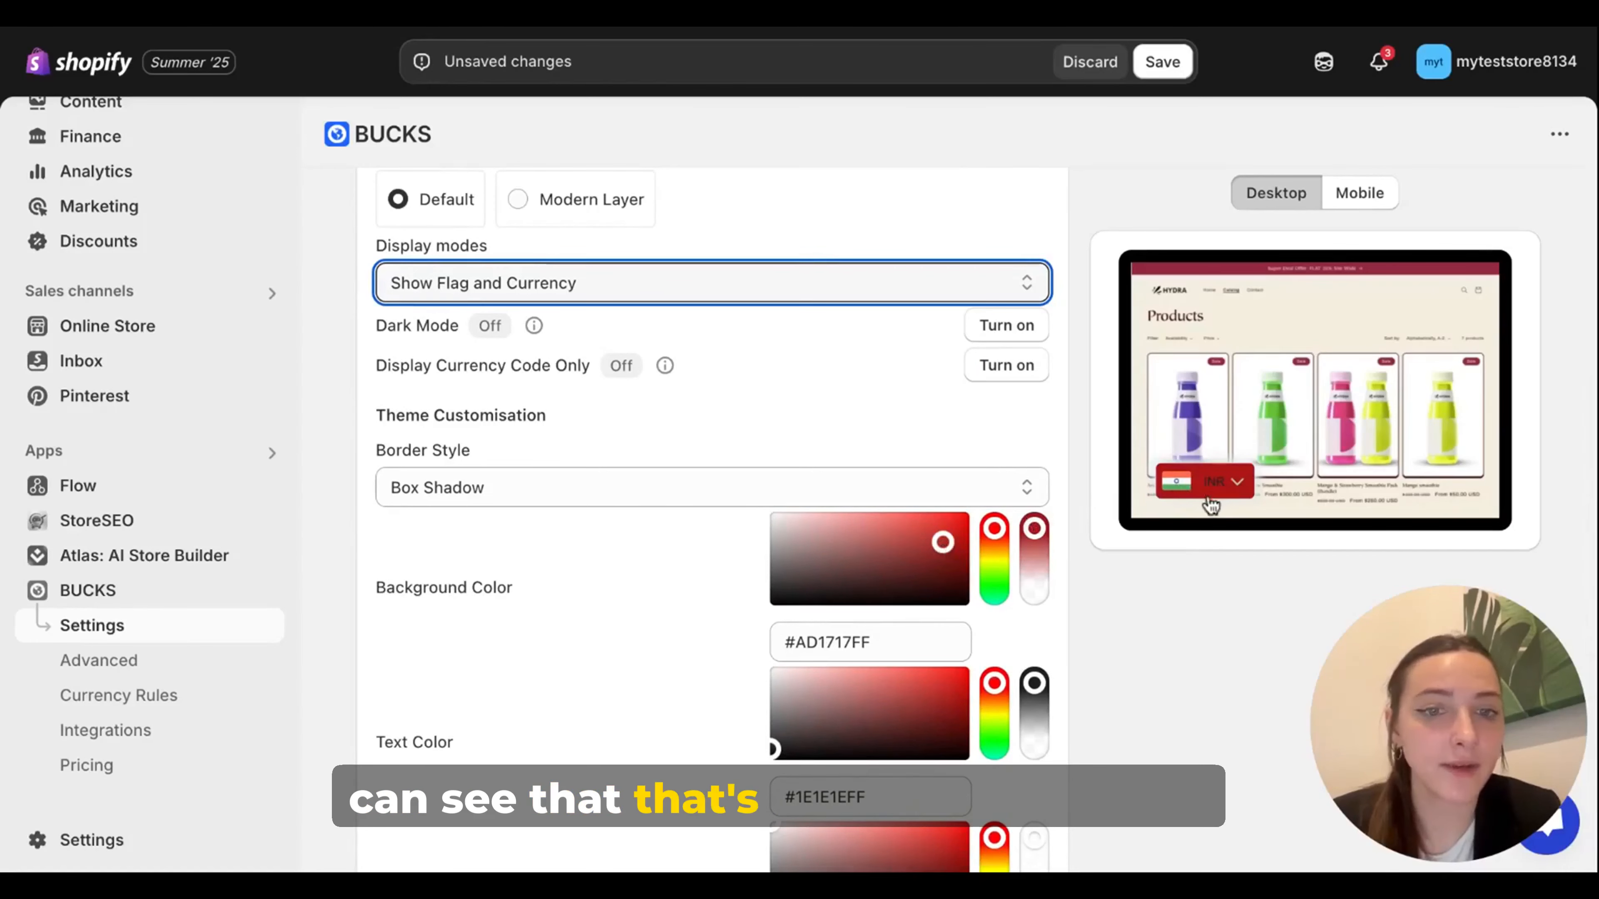
{"action": "left_click", "coordinate": [778, 528]}
{"action": "scroll", "coordinate": [812, 716], "scroll_direction": "up", "scroll_amount": 5}
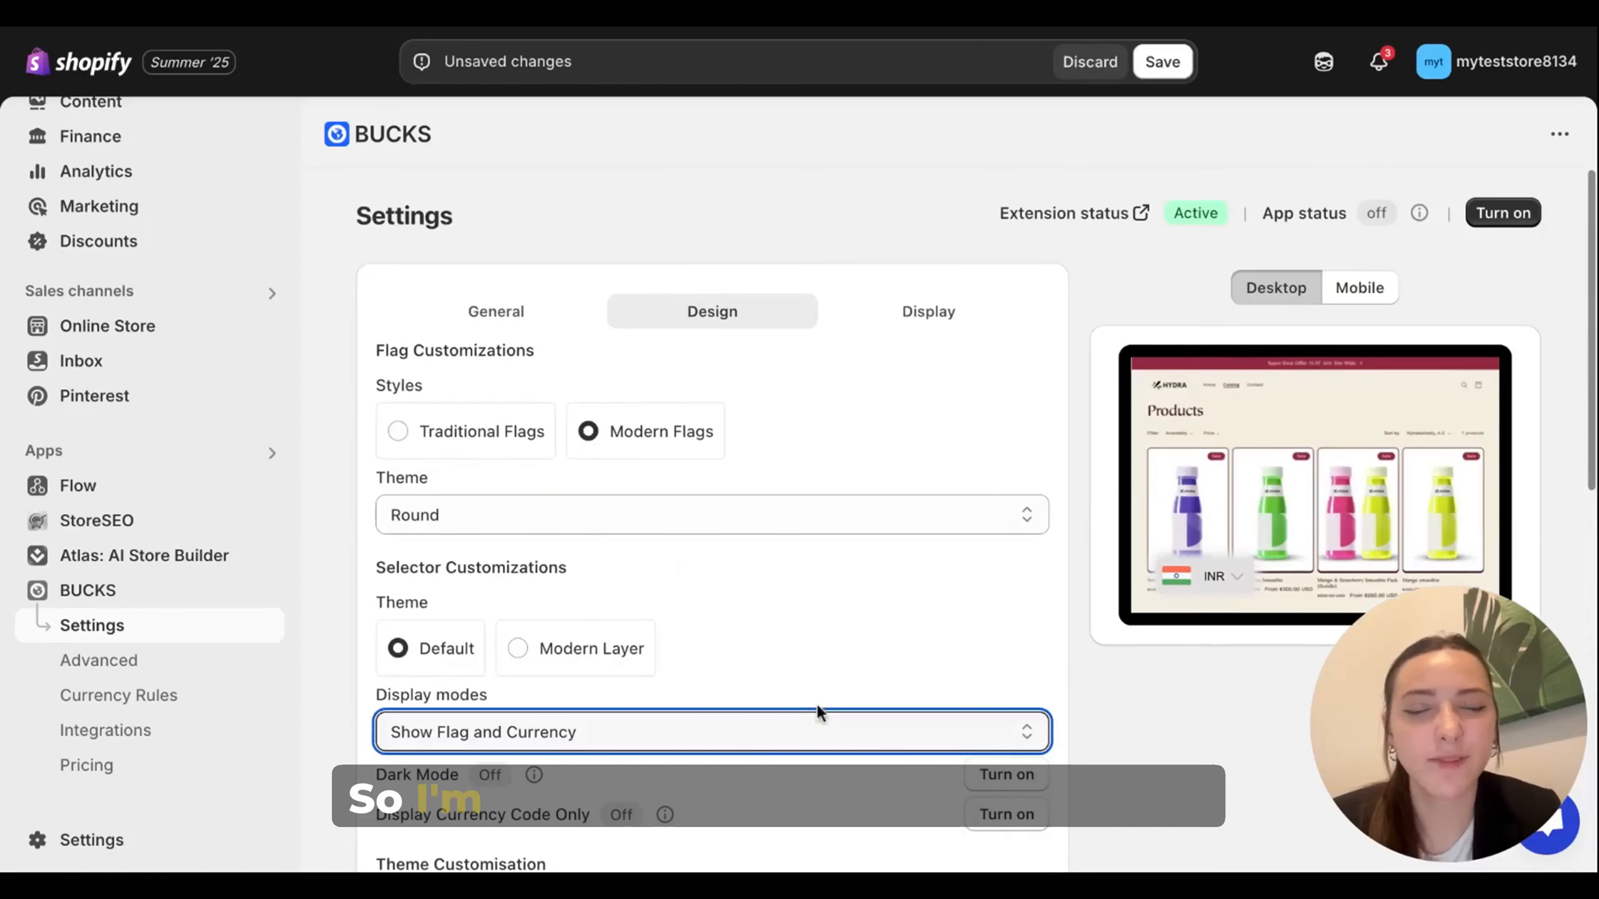
Step: Set the floating currency selector's desktop display position to Bottom Right
{"action": "left_click", "coordinate": [935, 318]}
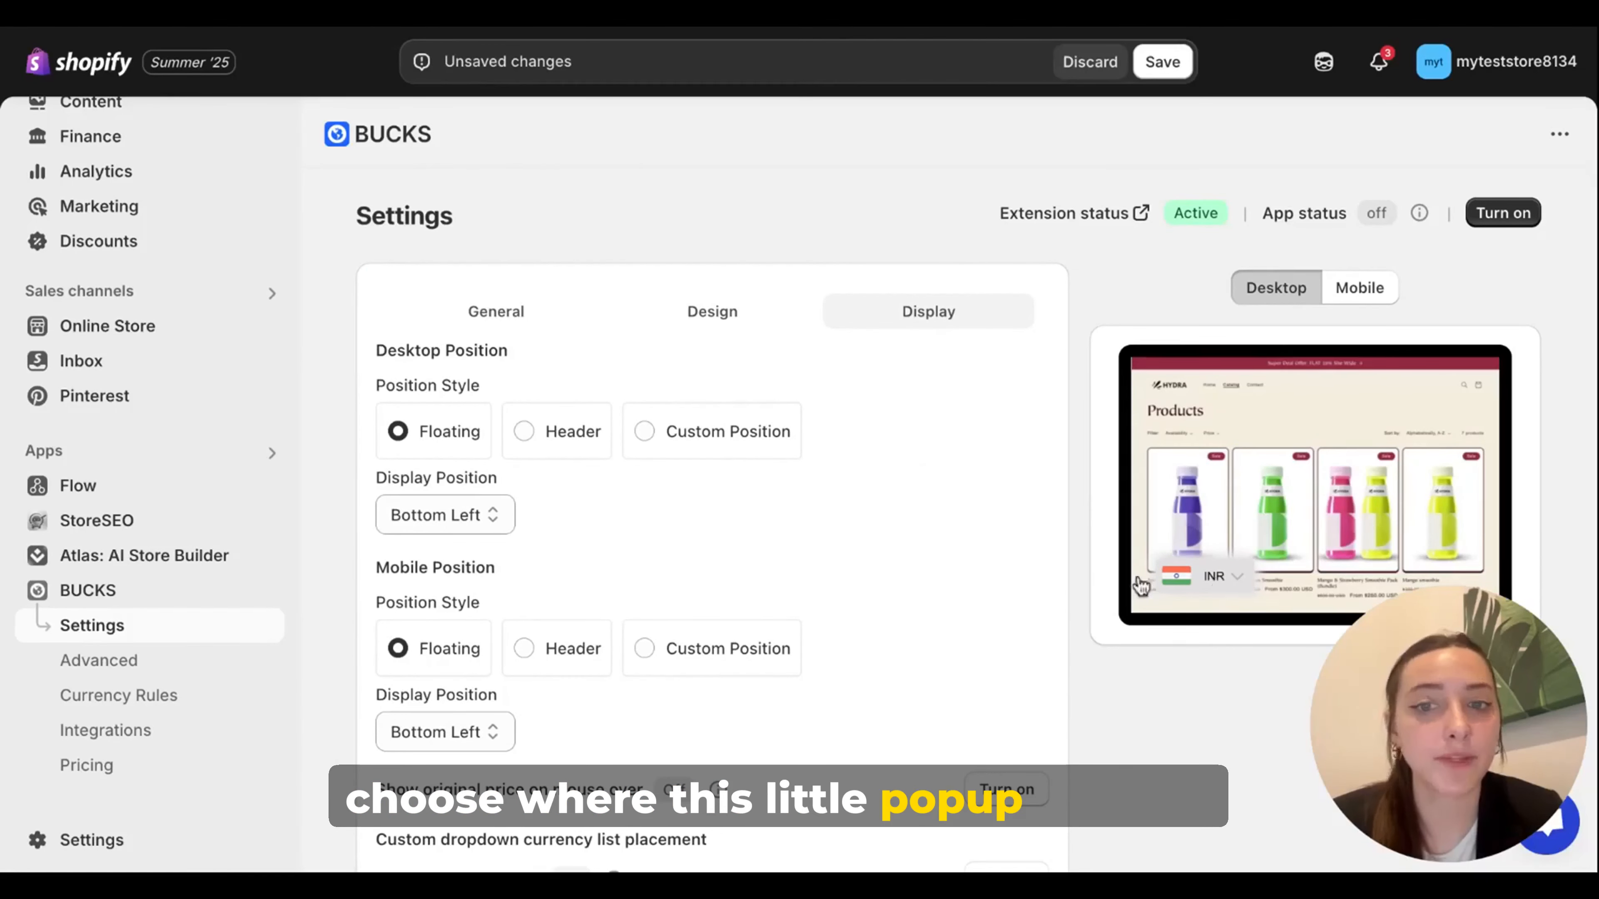
{"action": "left_click", "coordinate": [488, 517]}
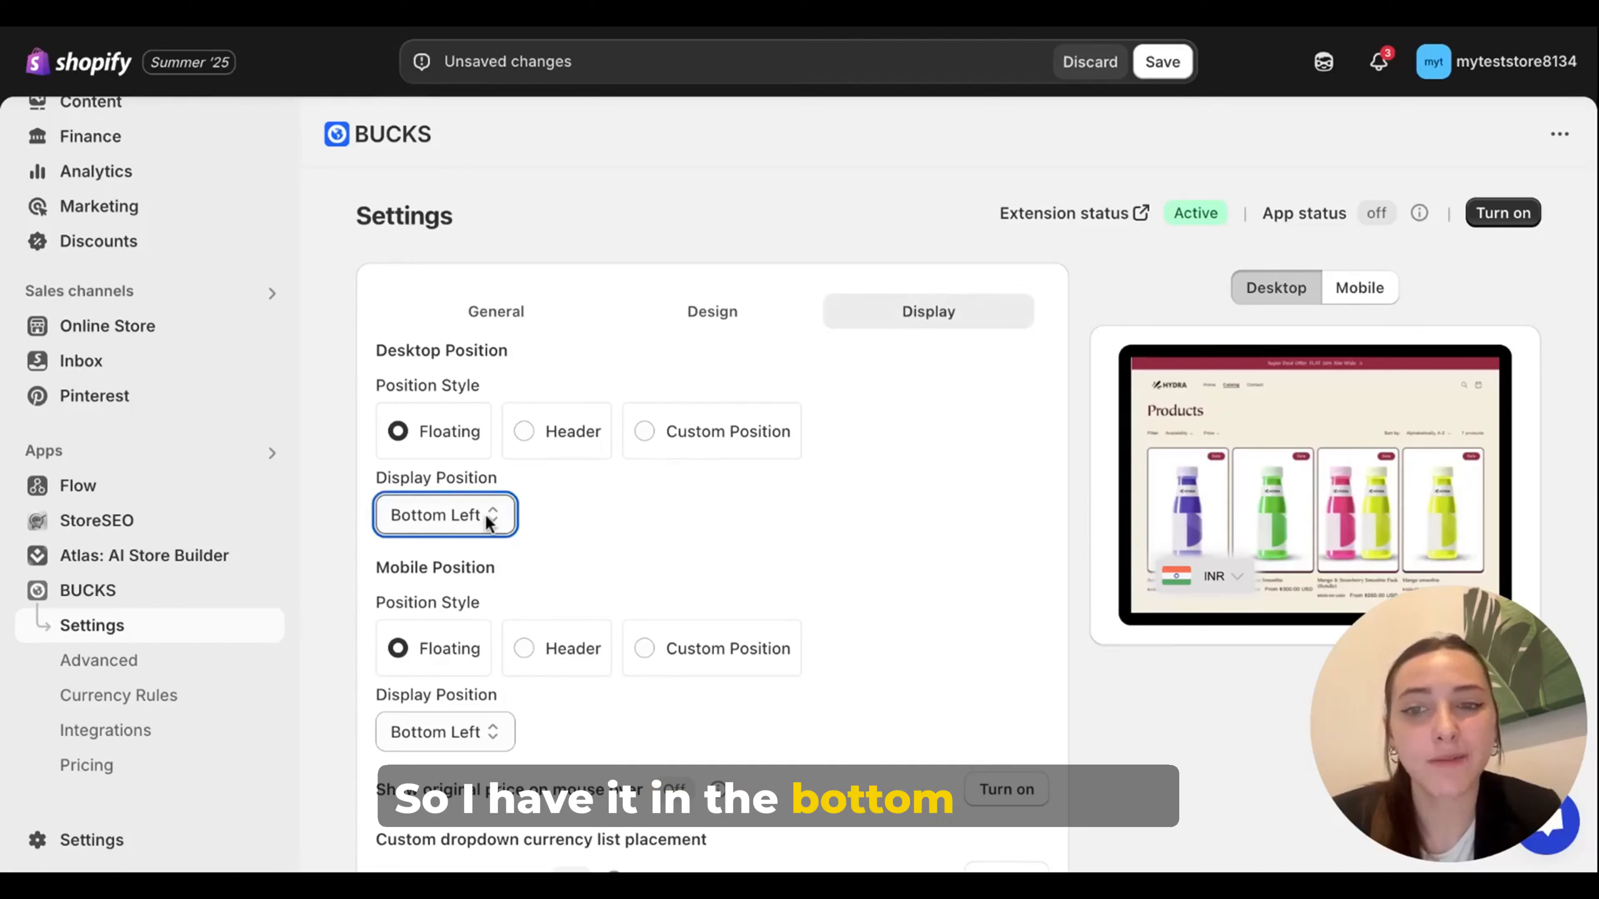
{"action": "left_click", "coordinate": [485, 505]}
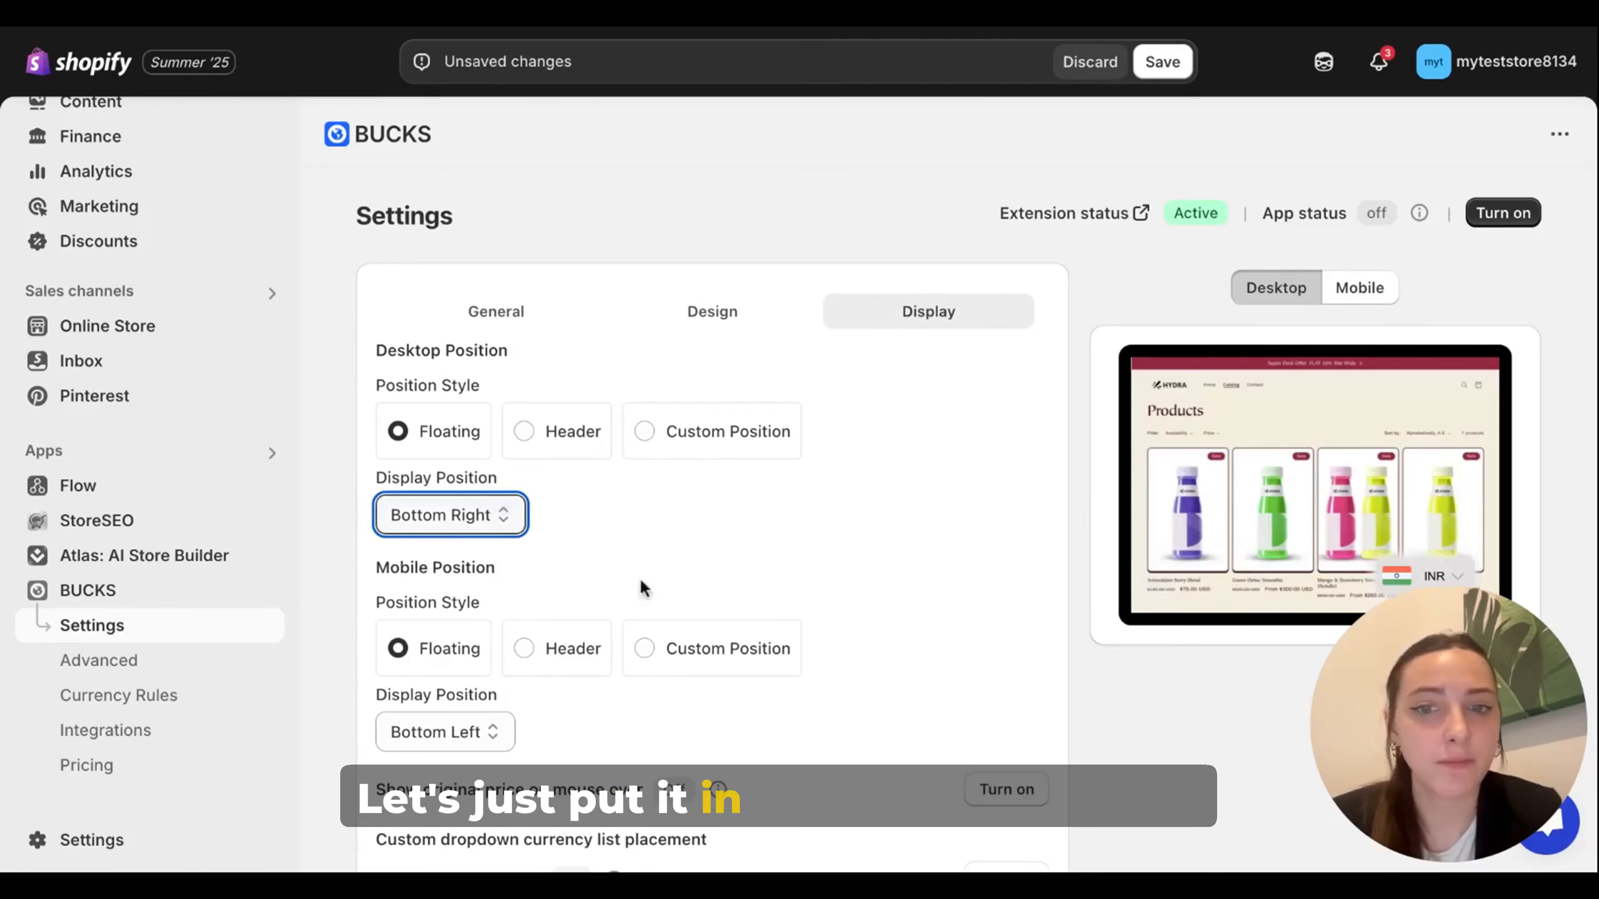
Step: Compare the selector's placement in the mobile and desktop previews
{"action": "scroll", "coordinate": [710, 612], "scroll_direction": "down", "scroll_amount": 2}
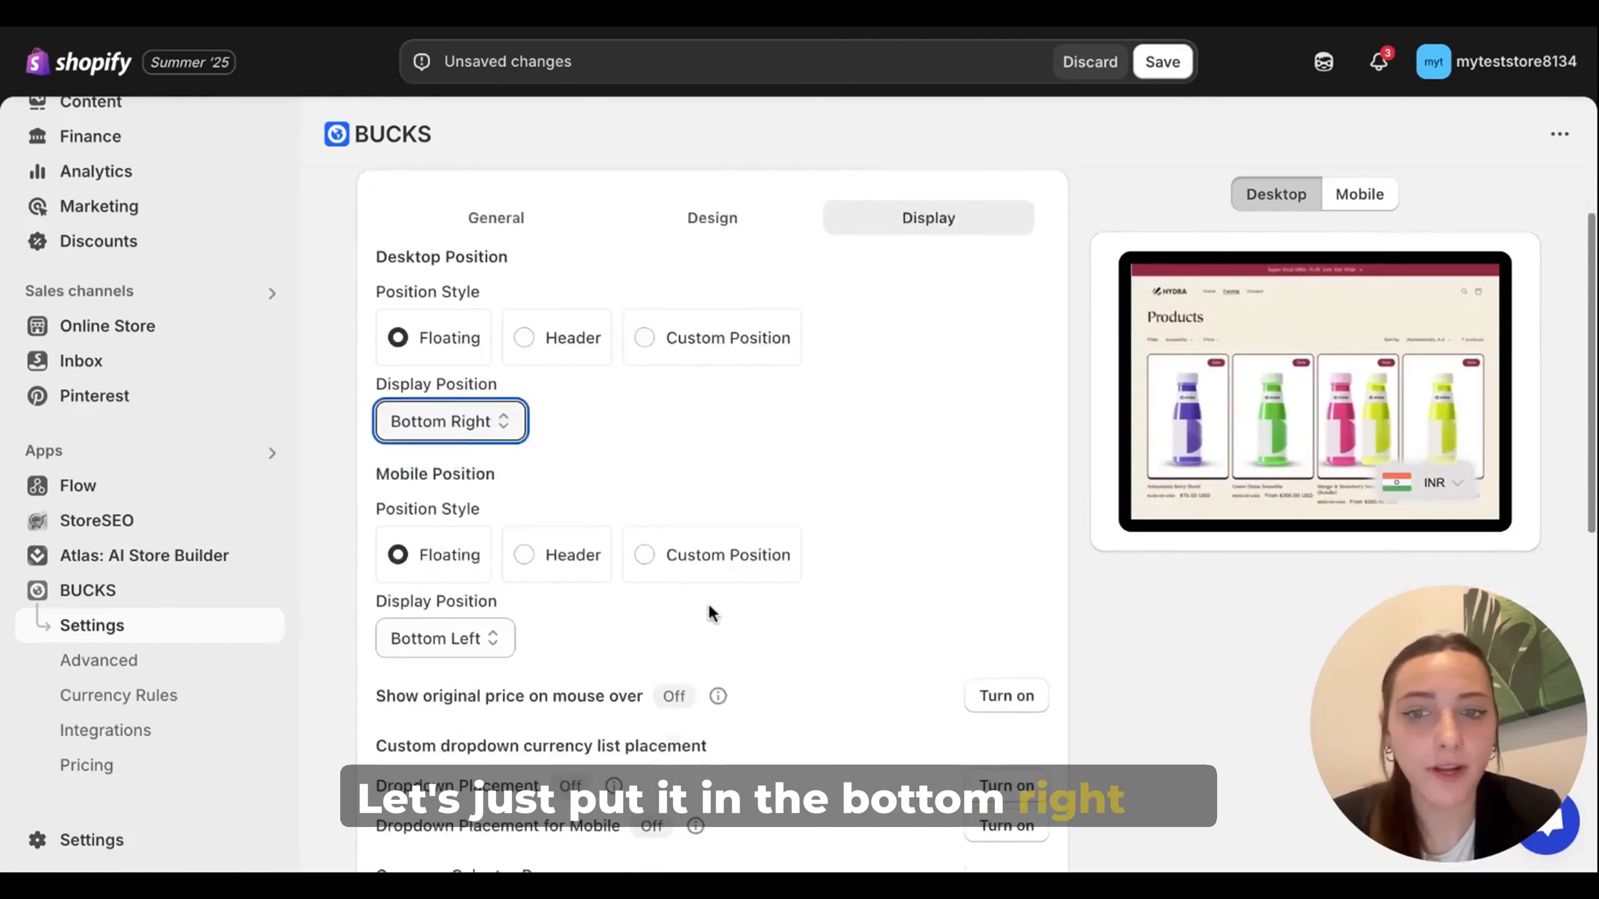
{"action": "left_click", "coordinate": [1299, 208]}
{"action": "left_click", "coordinate": [1347, 200]}
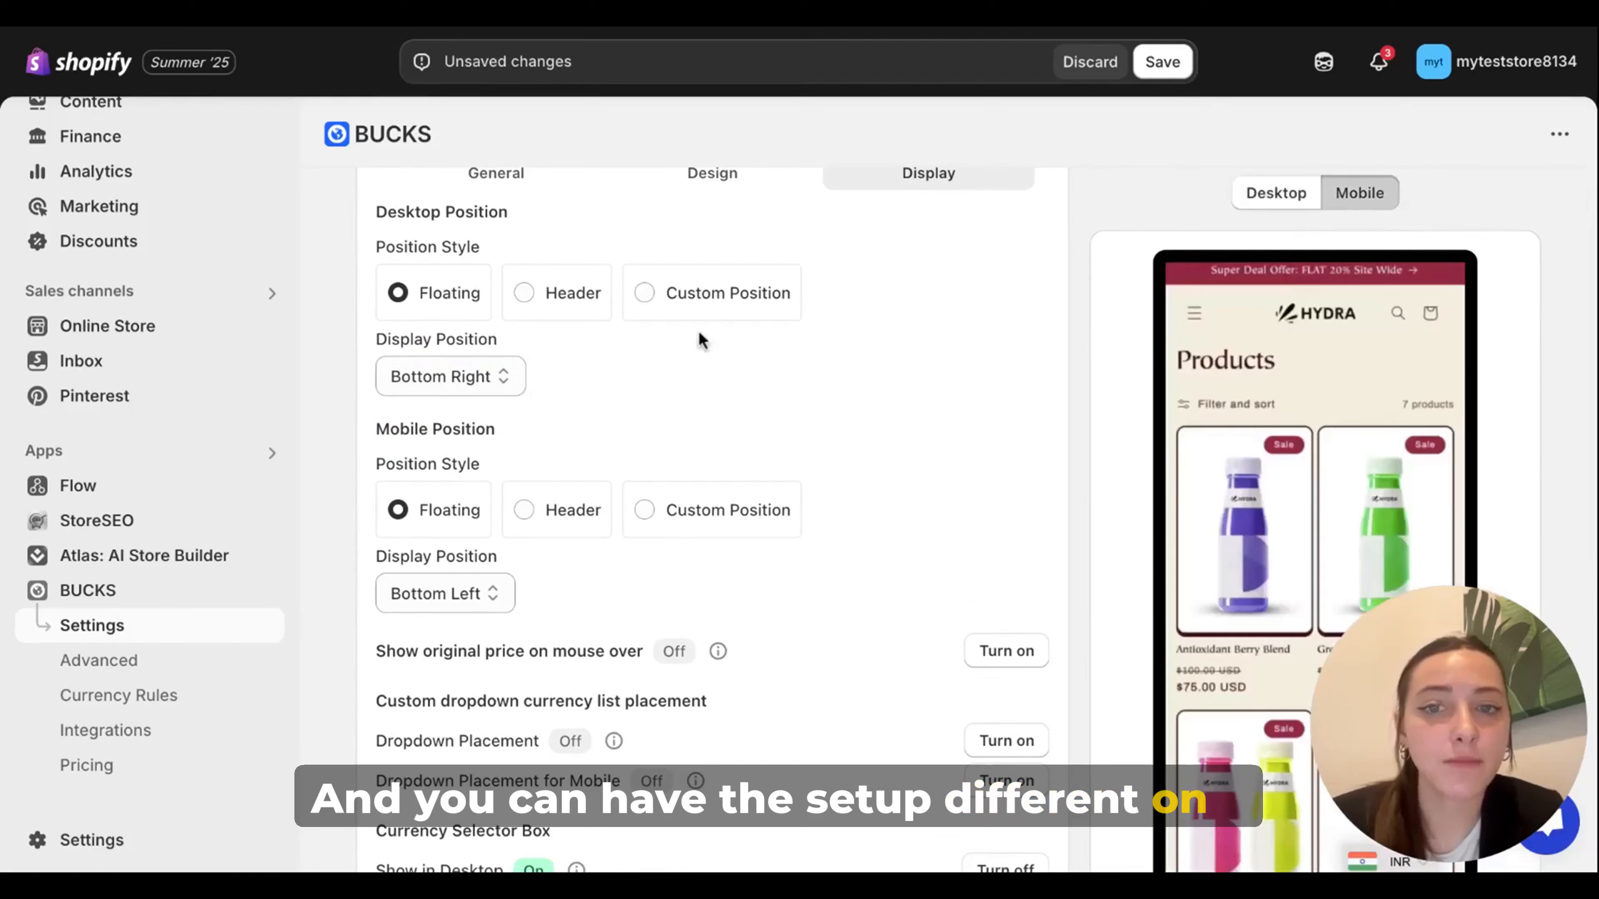
{"action": "left_click", "coordinate": [1278, 196]}
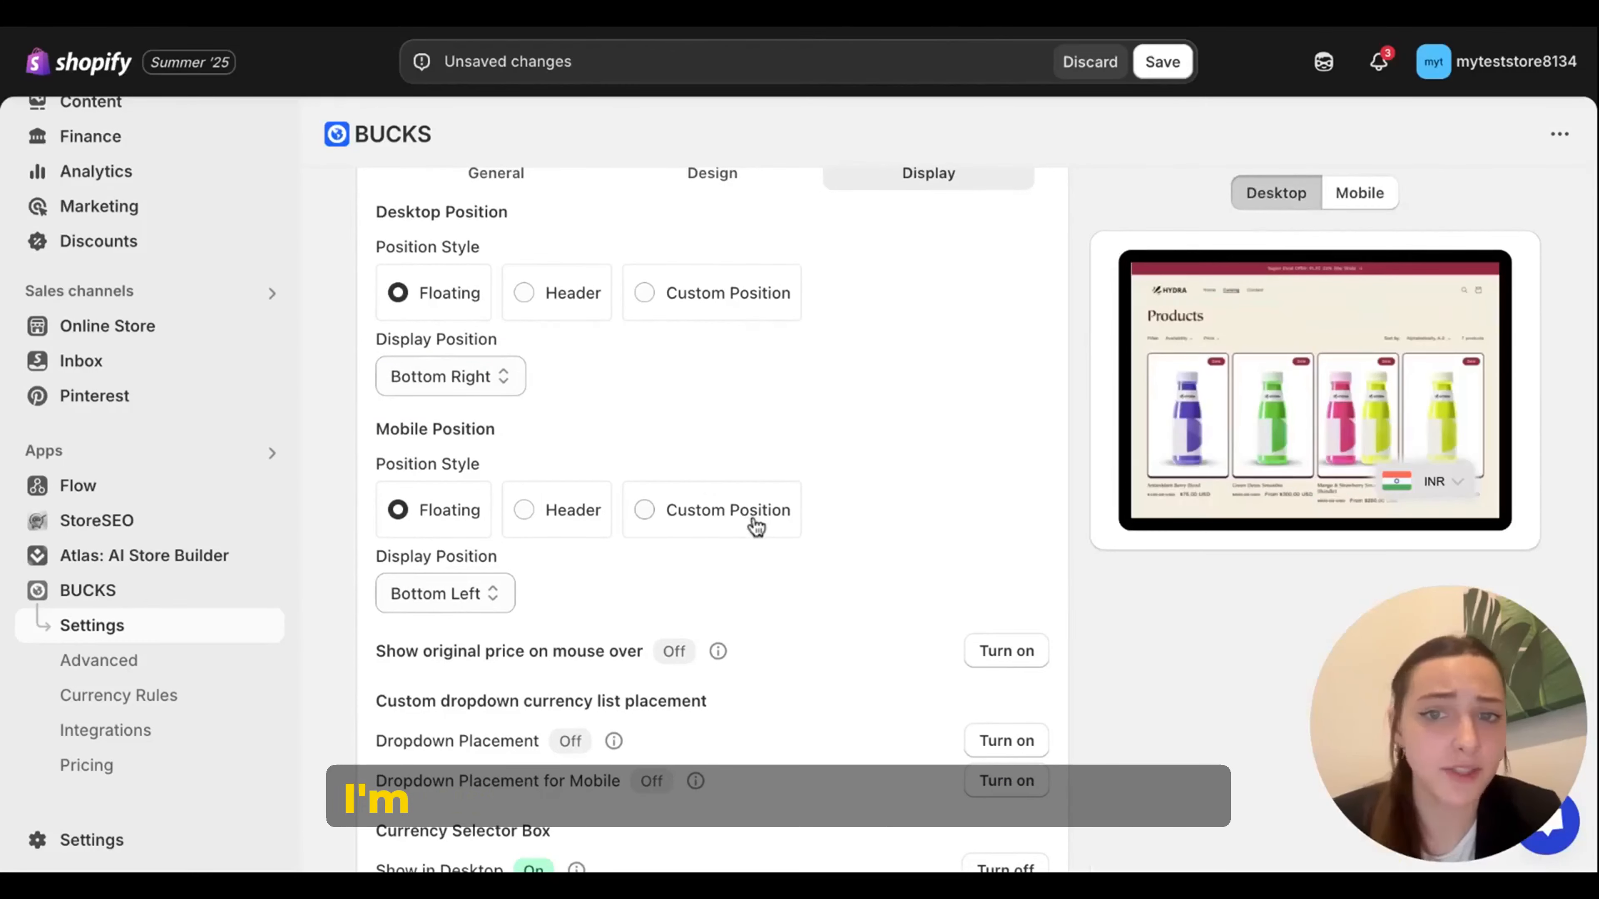
Step: Set the mobile display position to Bottom Right and review the remaining display options
{"action": "left_click", "coordinate": [467, 594]}
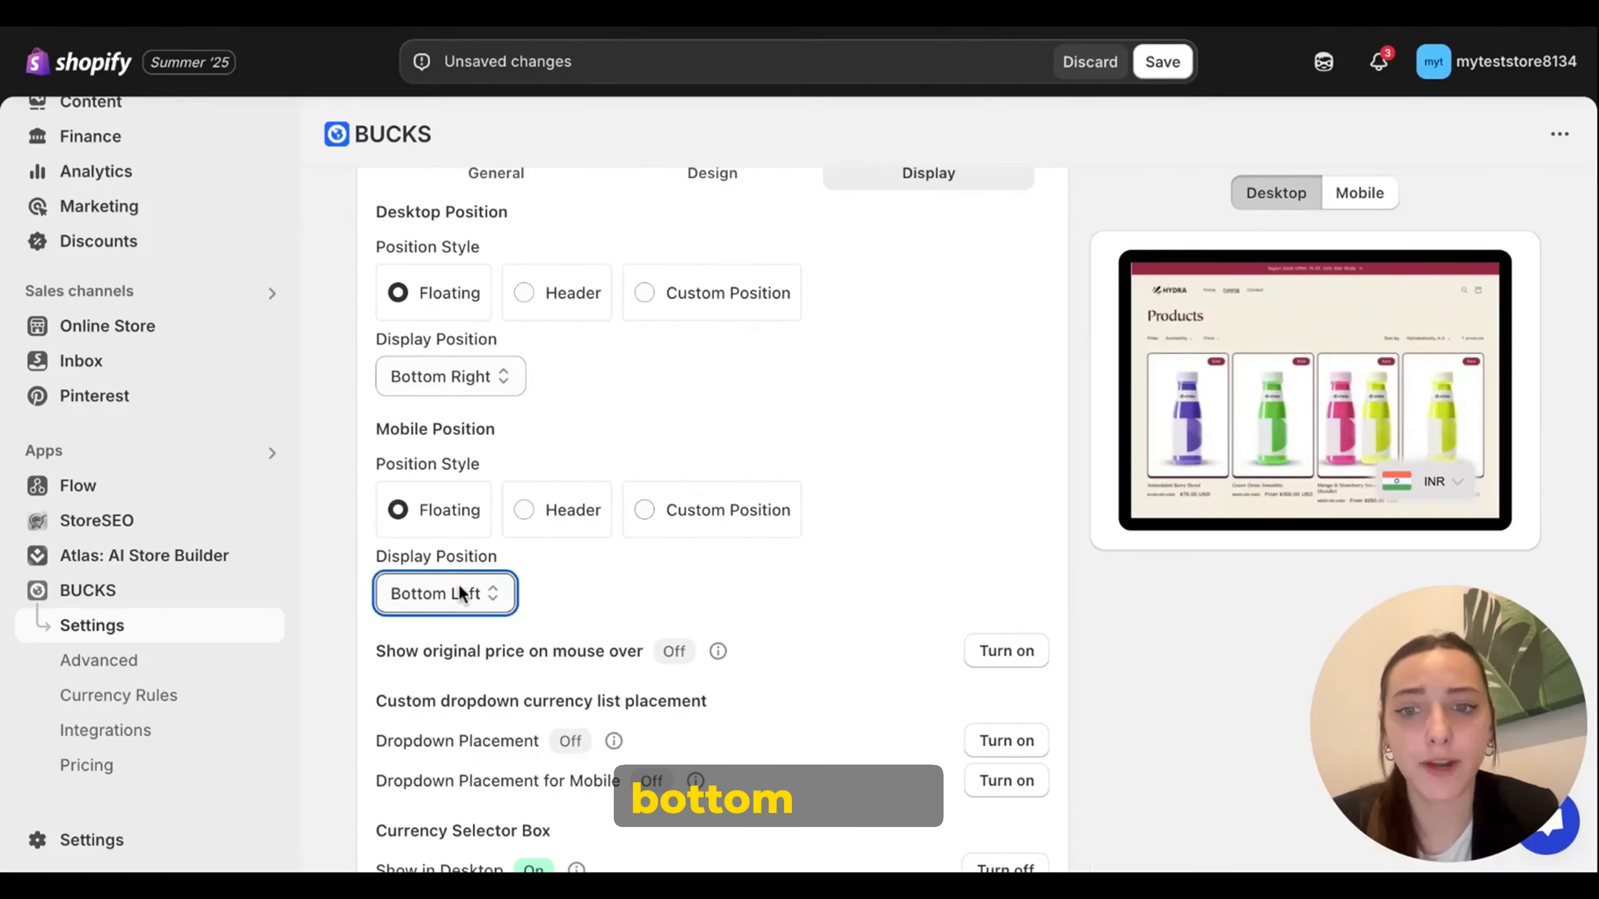
{"action": "left_click", "coordinate": [468, 620]}
{"action": "scroll", "coordinate": [697, 425], "scroll_direction": "down", "scroll_amount": 4}
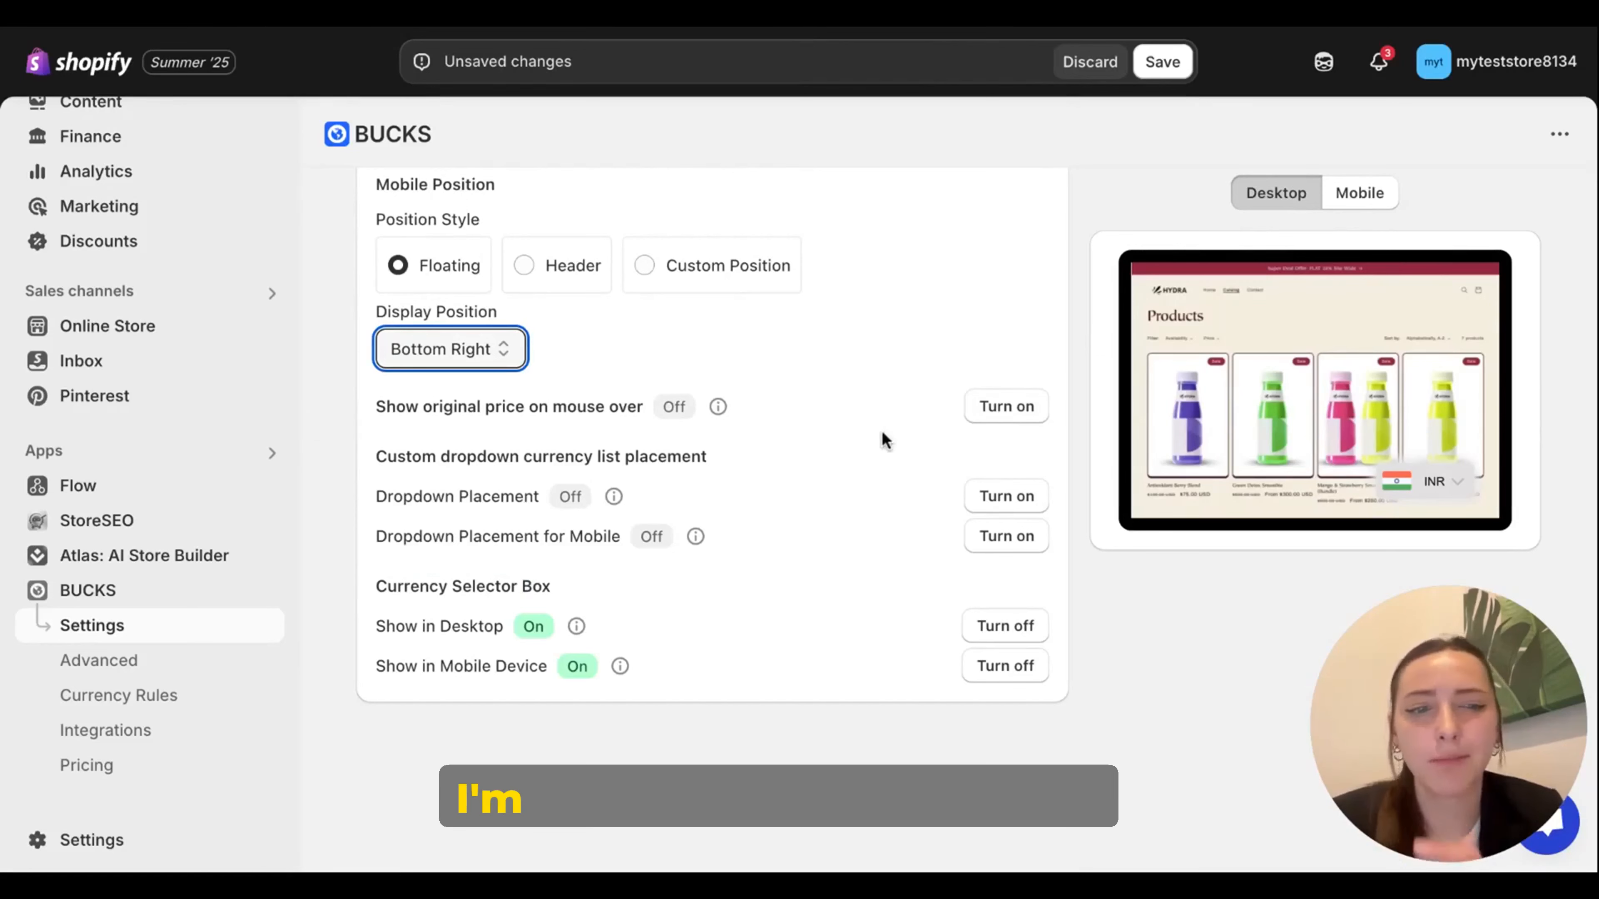
{"action": "scroll", "coordinate": [408, 324], "scroll_direction": "down", "scroll_amount": 2}
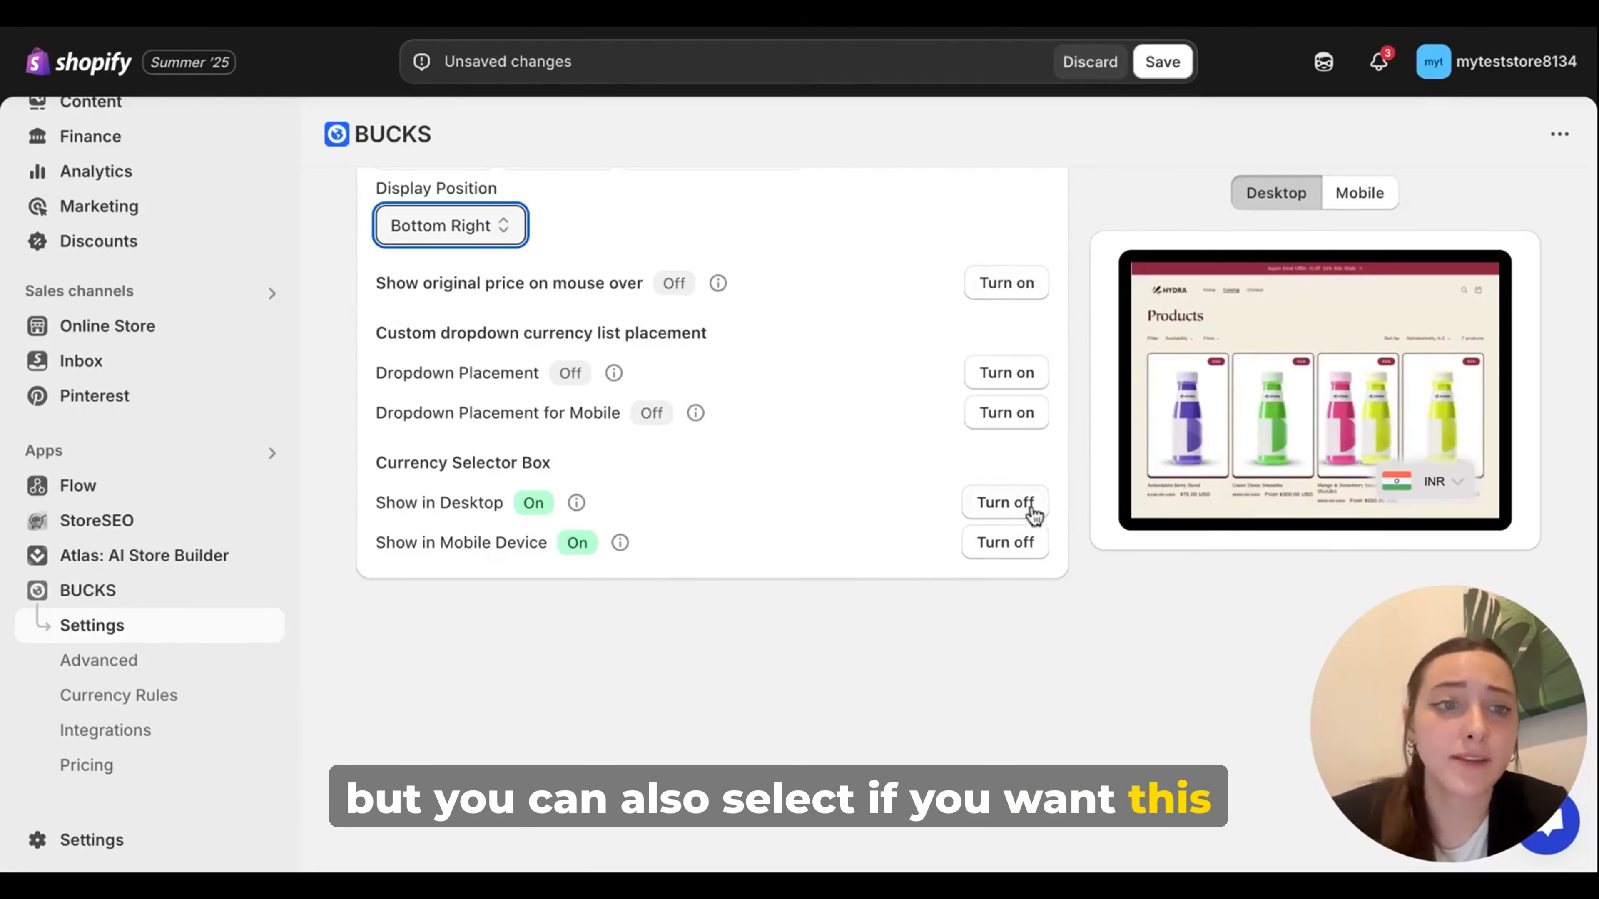
{"action": "scroll", "coordinate": [938, 571], "scroll_direction": "up", "scroll_amount": 8}
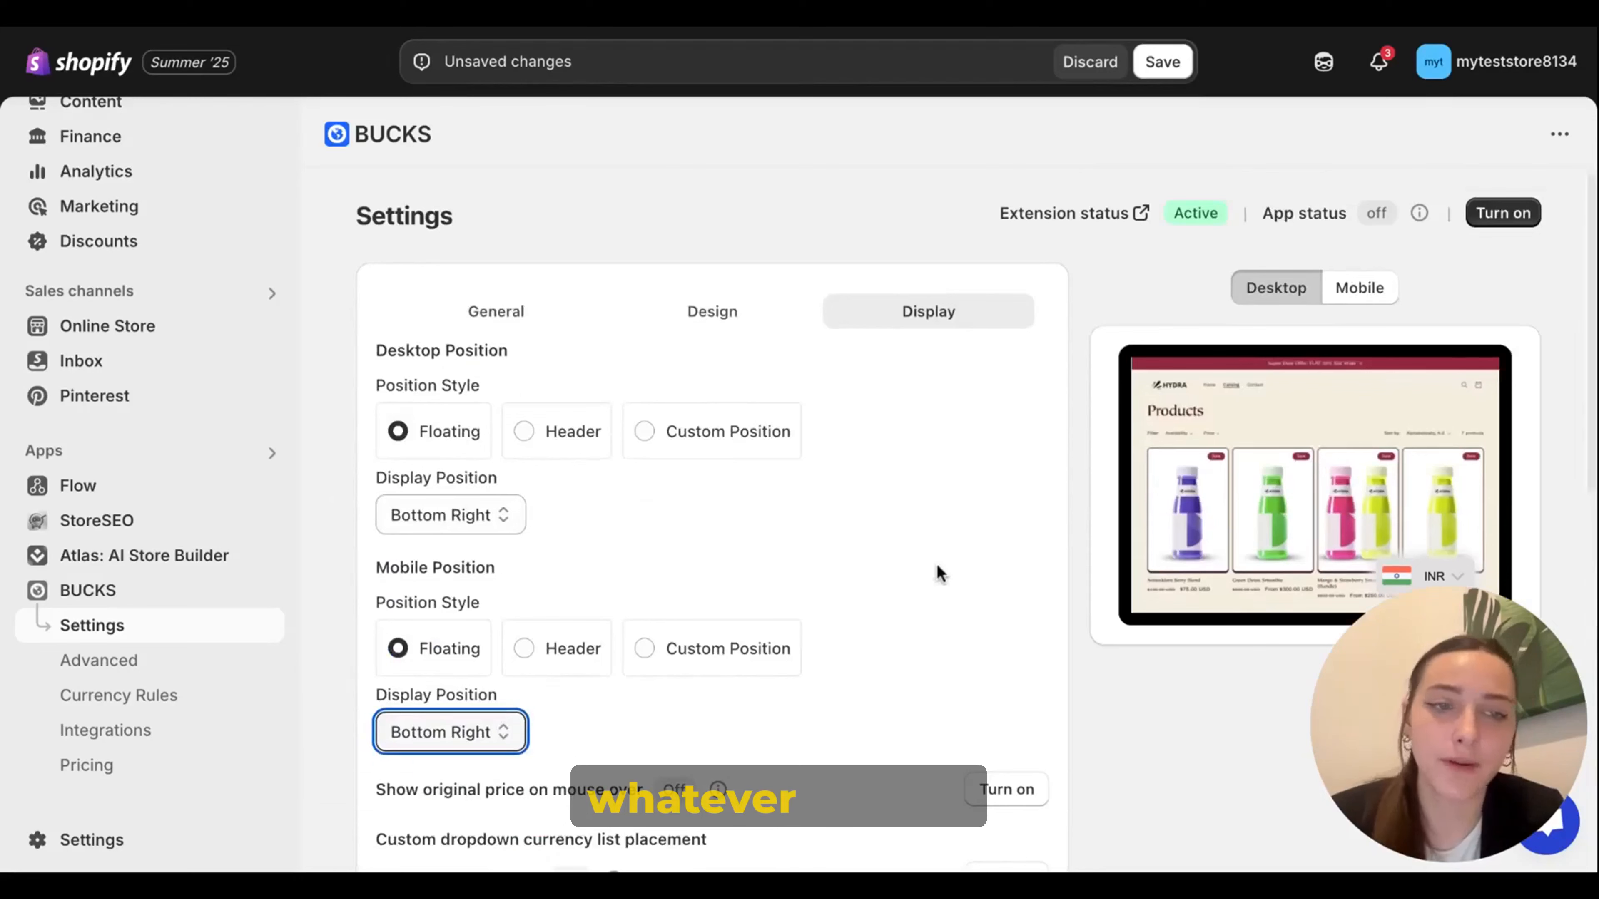
Step: Turn on the BUCKS app status and save the settings
{"action": "left_click", "coordinate": [1501, 212]}
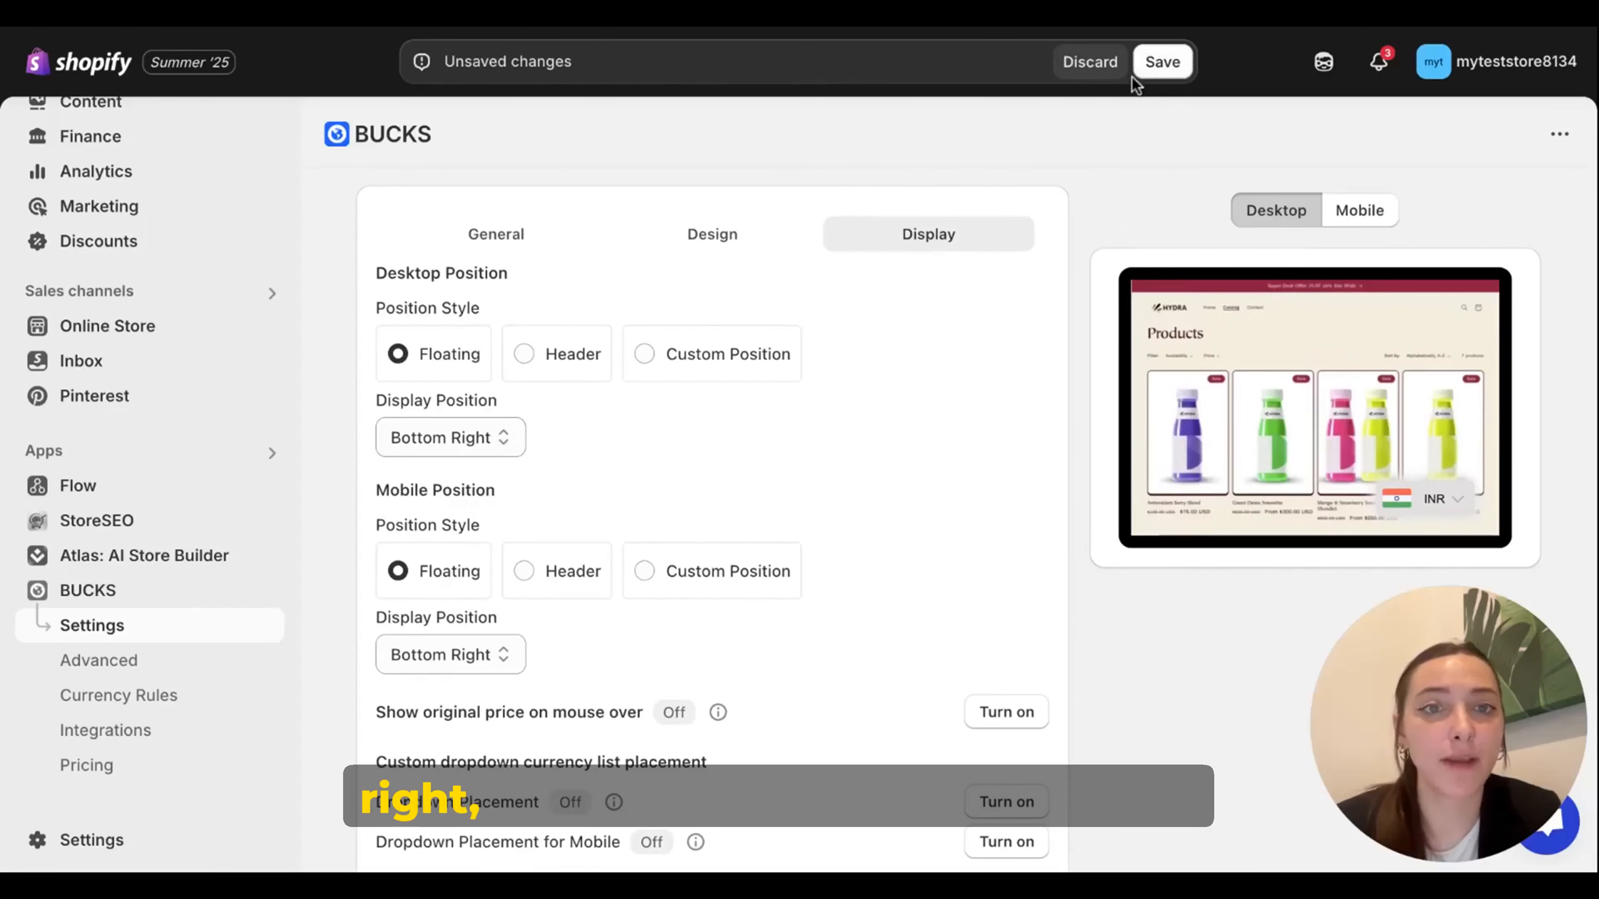
{"action": "left_click", "coordinate": [1160, 61]}
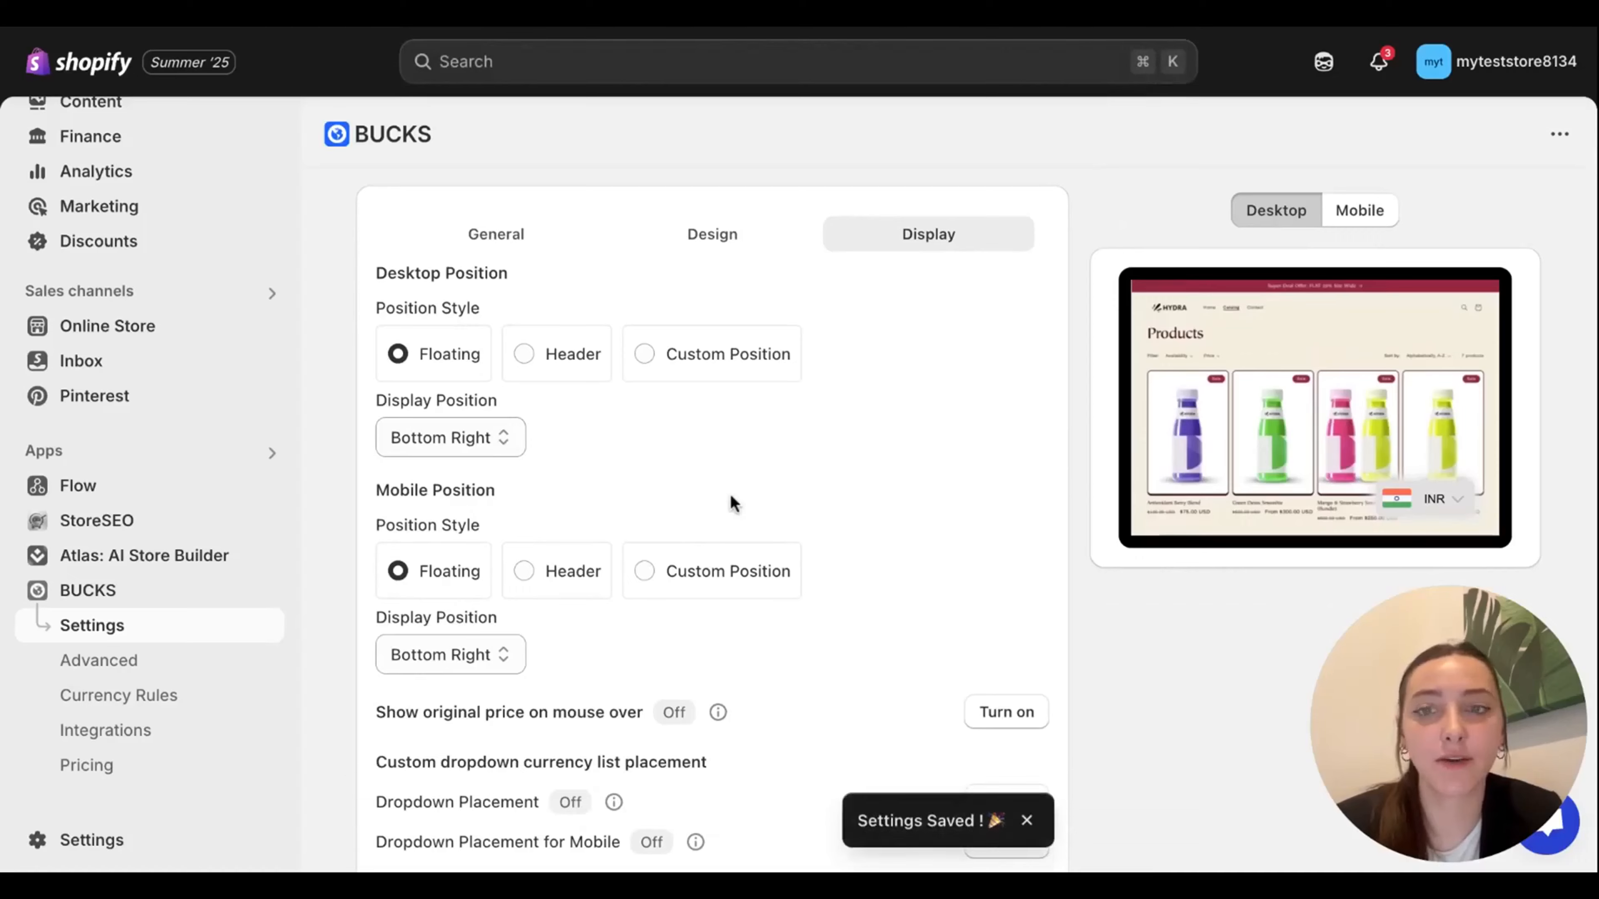
Step: Reload the storefront and open its floating currency selector to check the saved display settings
{"action": "scroll", "coordinate": [730, 494], "scroll_direction": "down", "scroll_amount": 5}
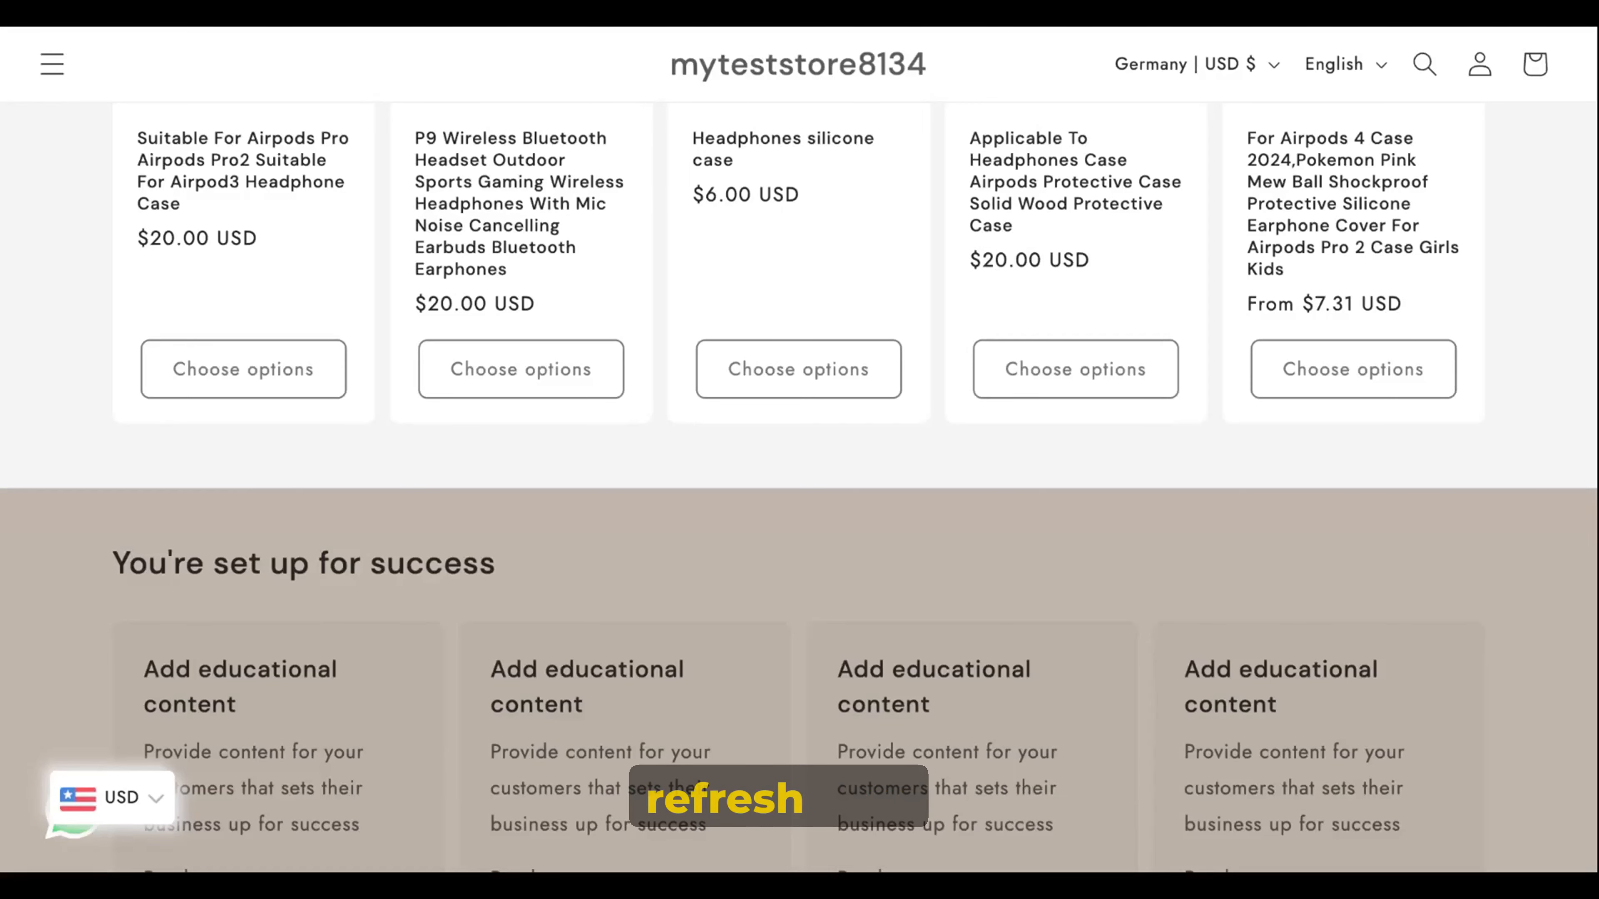
{"action": "key", "text": "super+r"}
{"action": "scroll", "coordinate": [1203, 594], "scroll_direction": "down", "scroll_amount": 2}
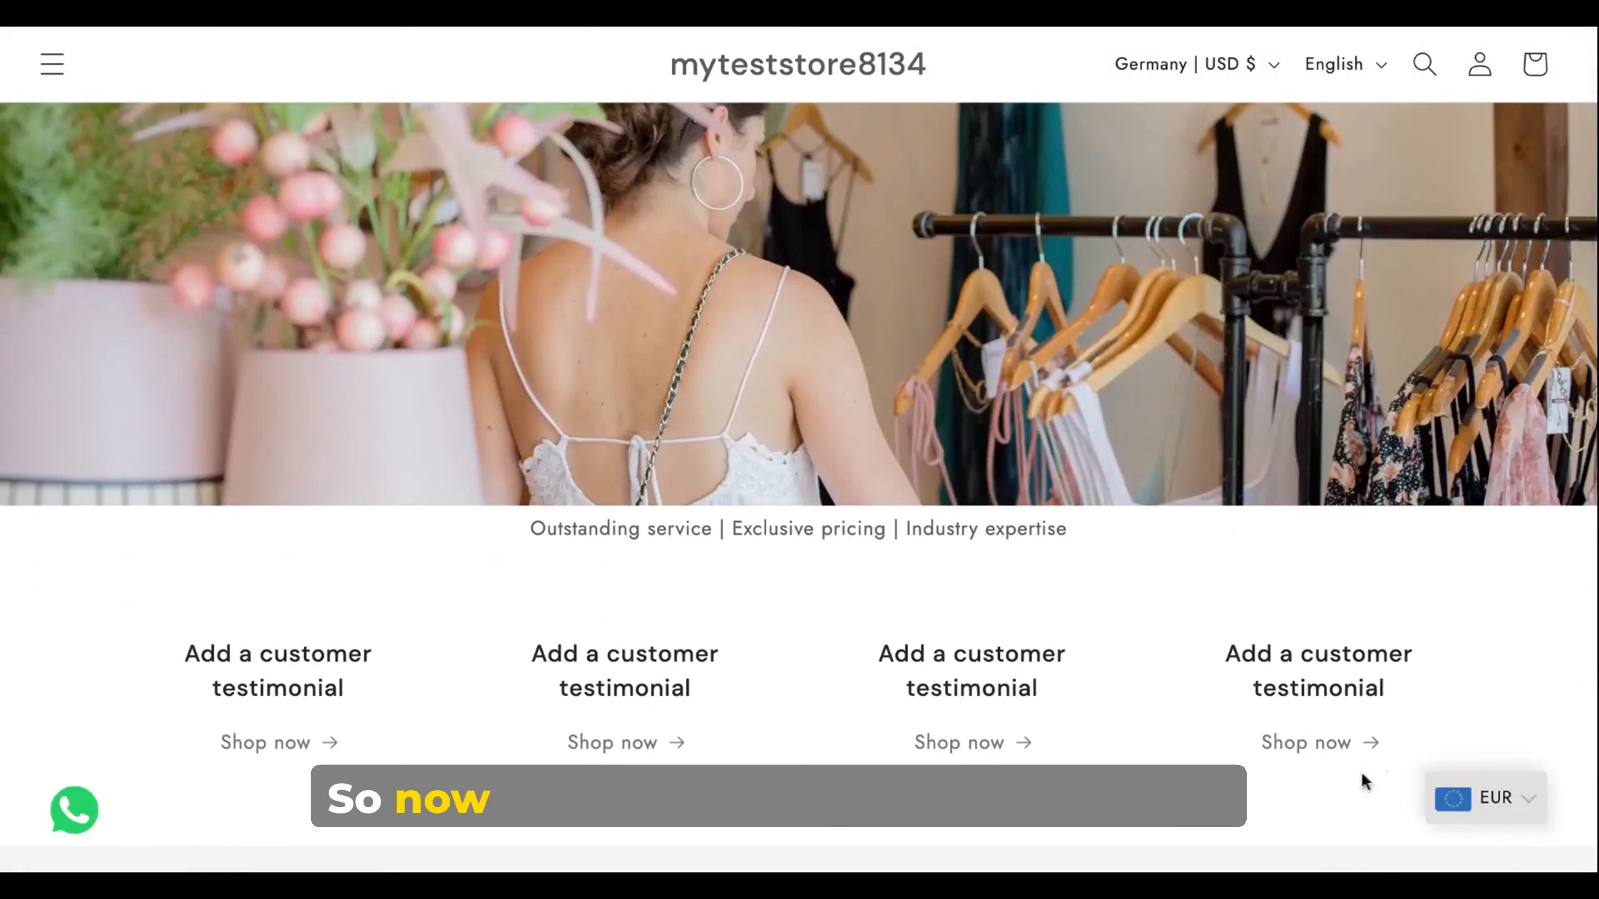
{"action": "left_click", "coordinate": [1500, 800]}
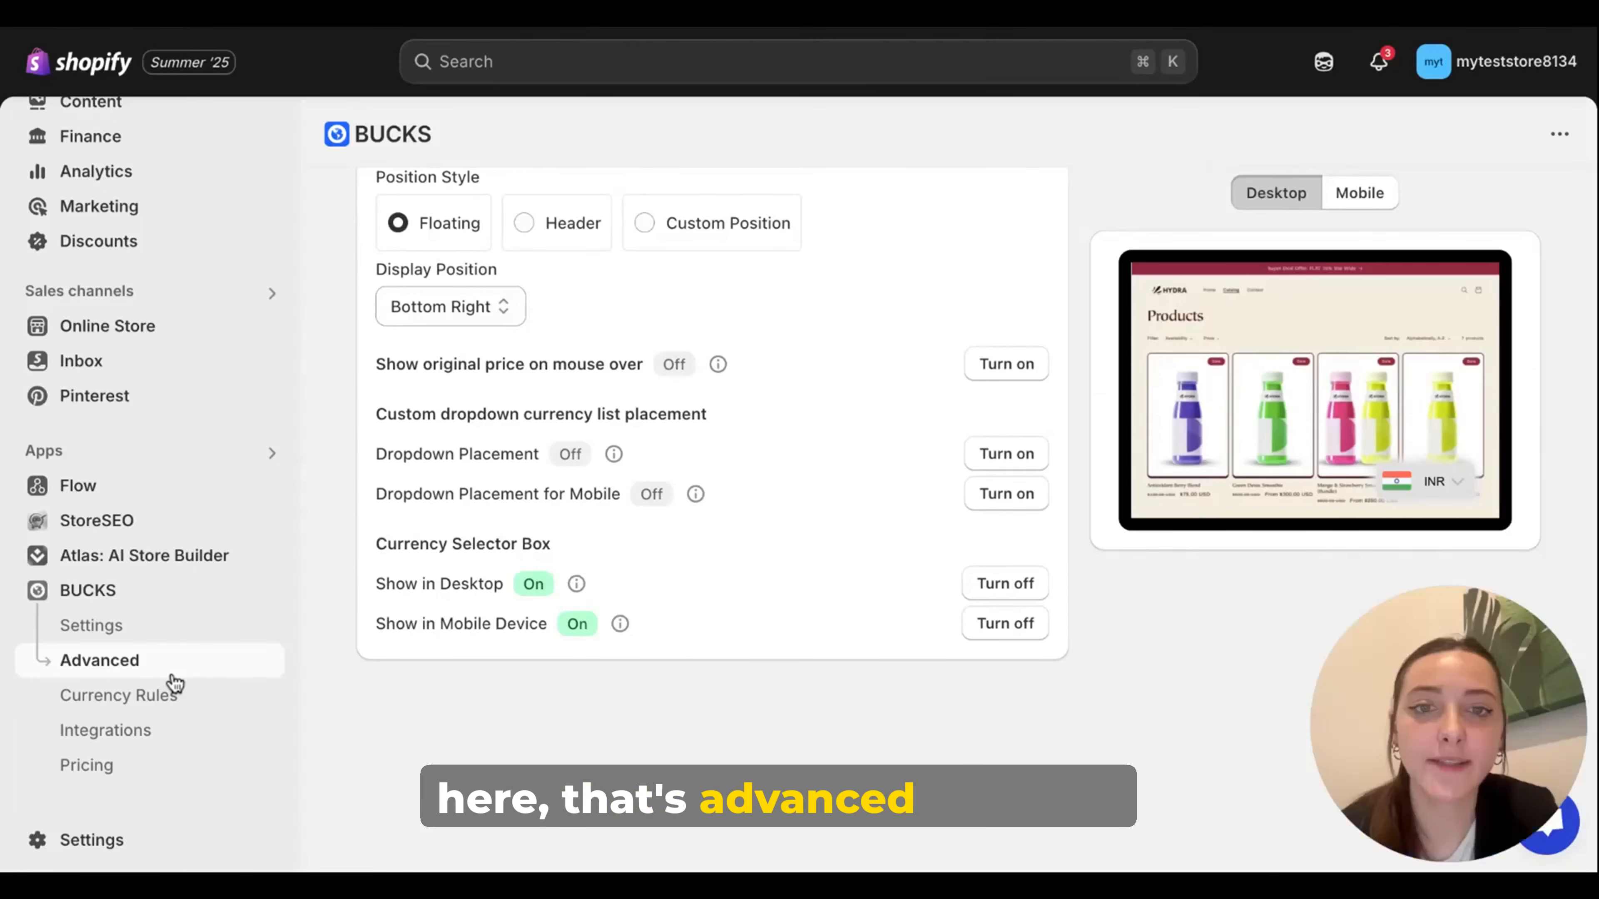
Step: Turn on the Instant Loader in the BUCKS advanced settings
{"action": "left_click", "coordinate": [167, 675]}
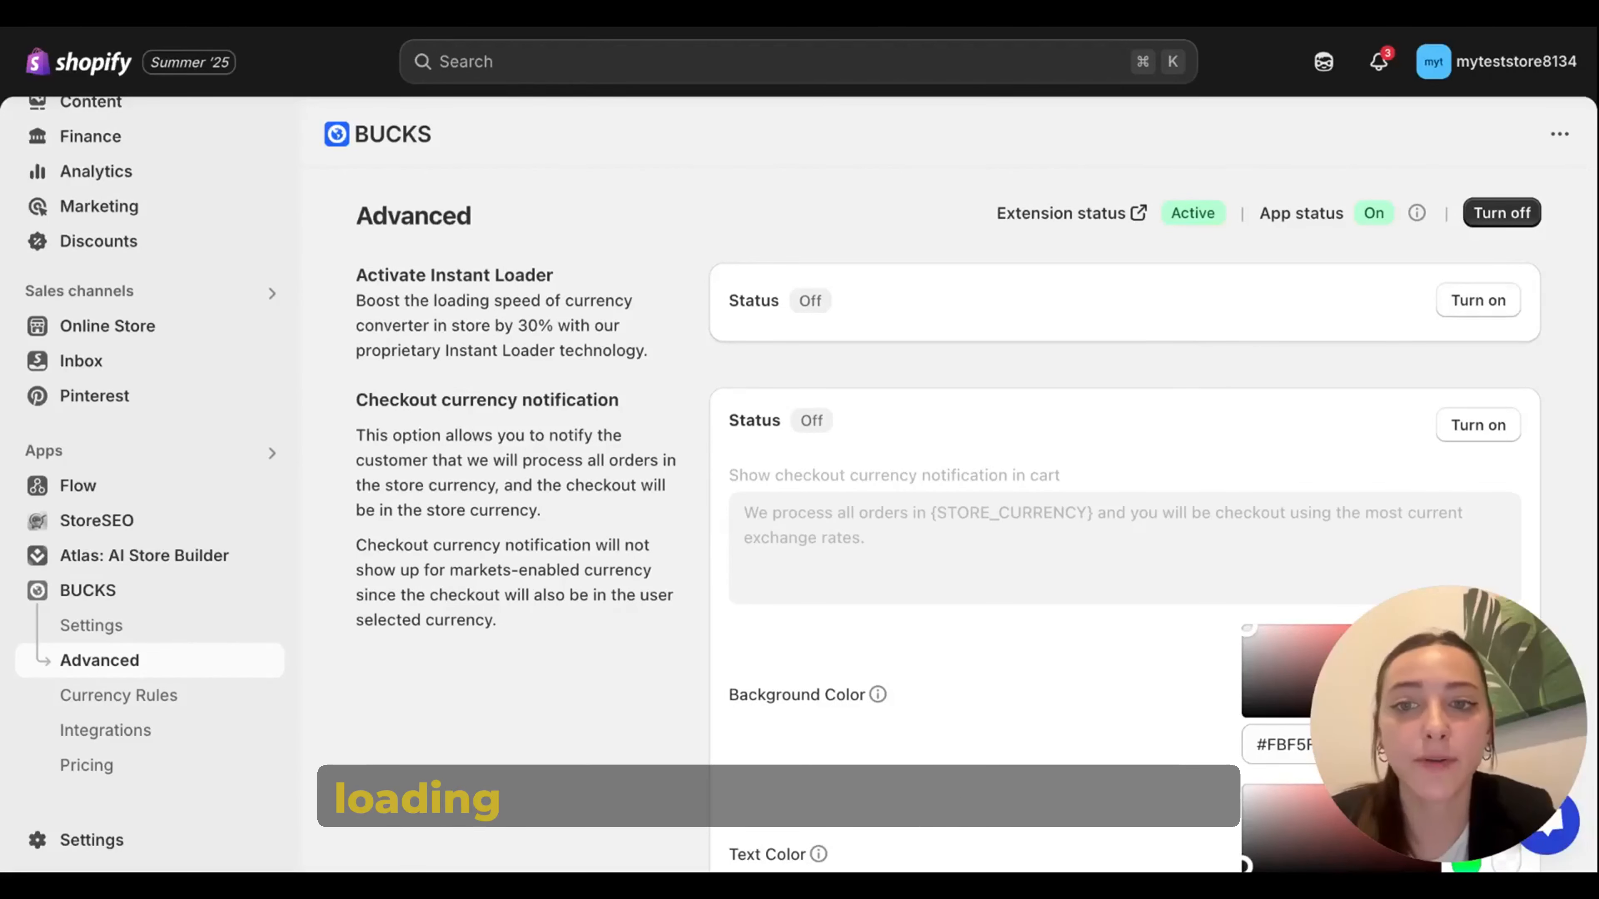
{"action": "left_click", "coordinate": [1504, 302]}
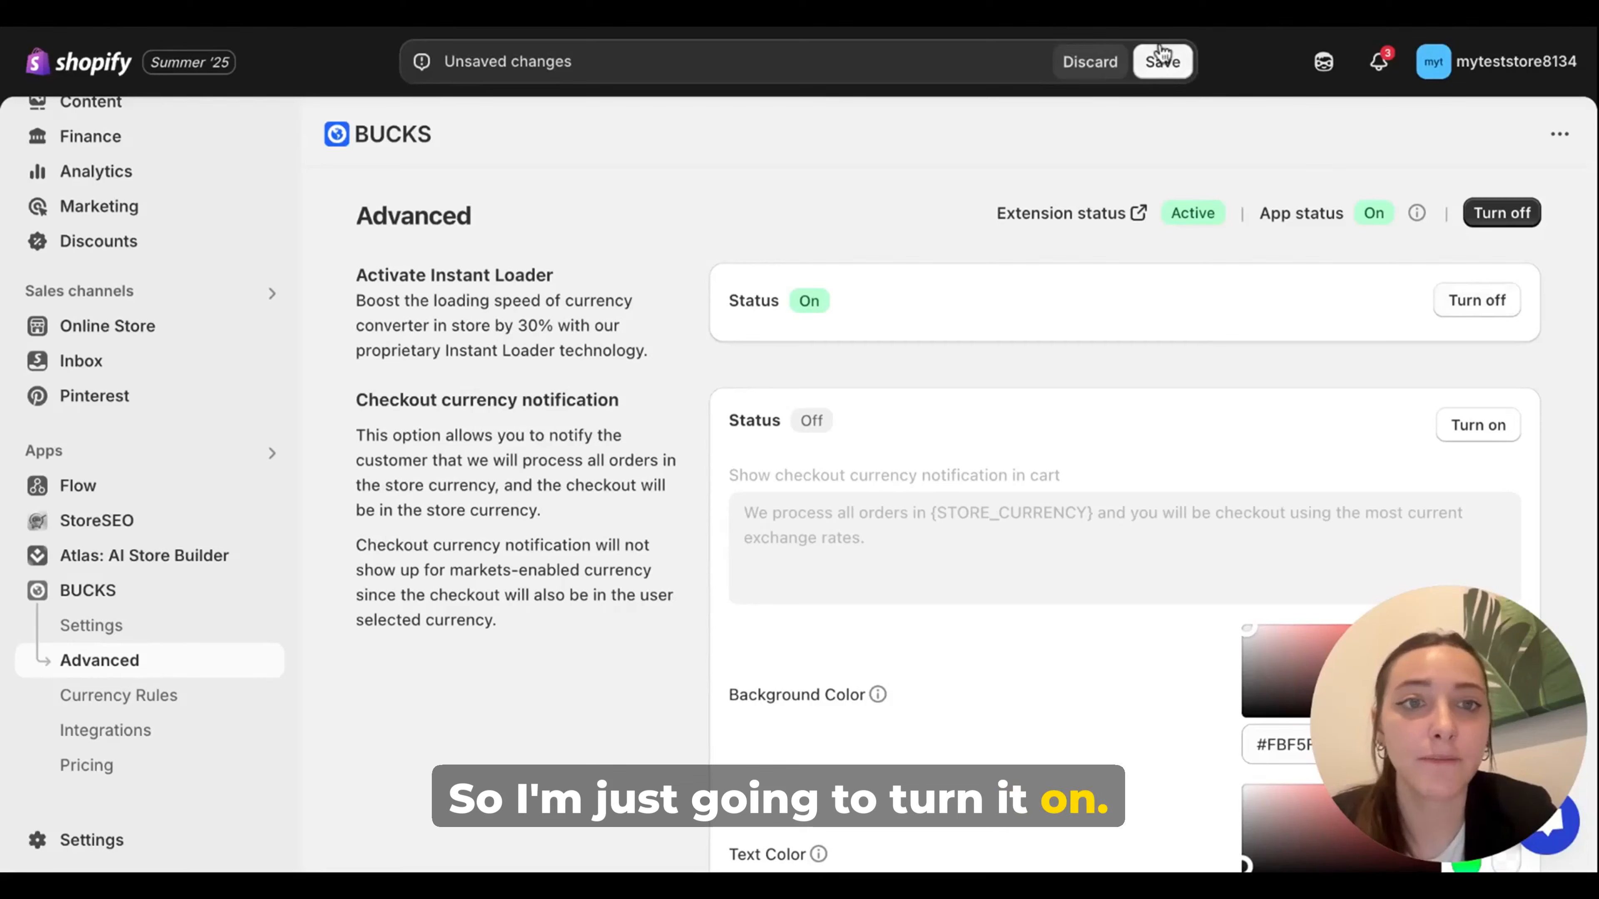
Step: Review the checkout notification, price rounding, expert and custom placement options, and discard the unsaved changes
{"action": "scroll", "coordinate": [963, 396], "scroll_direction": "down", "scroll_amount": 3}
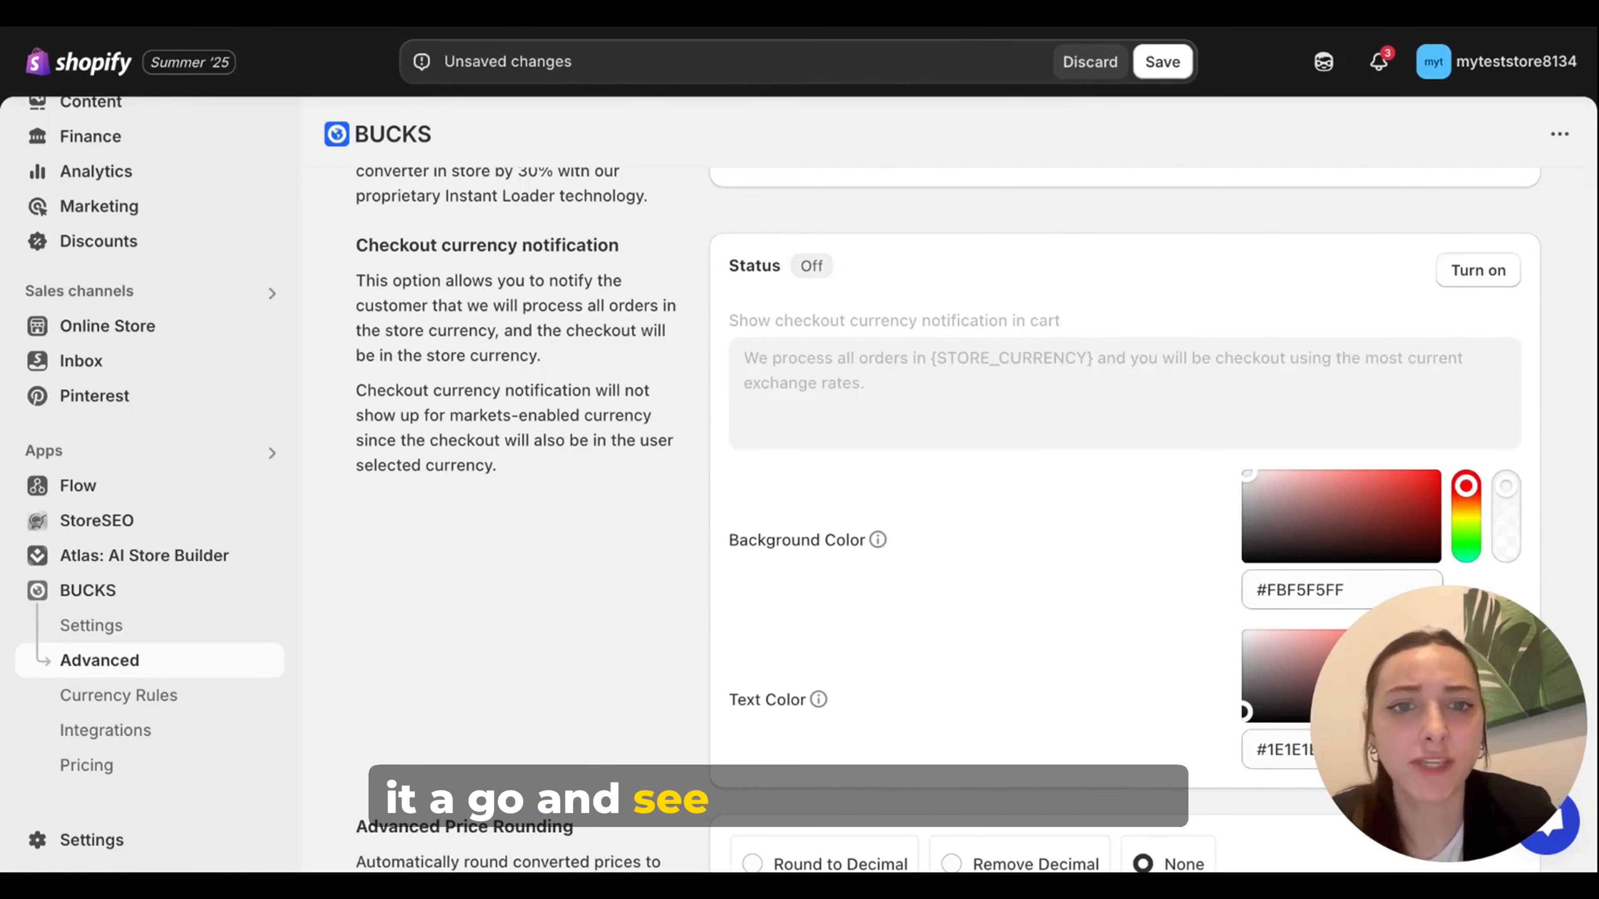
{"action": "scroll", "coordinate": [962, 519], "scroll_direction": "down", "scroll_amount": 2}
{"action": "scroll", "coordinate": [969, 381], "scroll_direction": "down", "scroll_amount": 5}
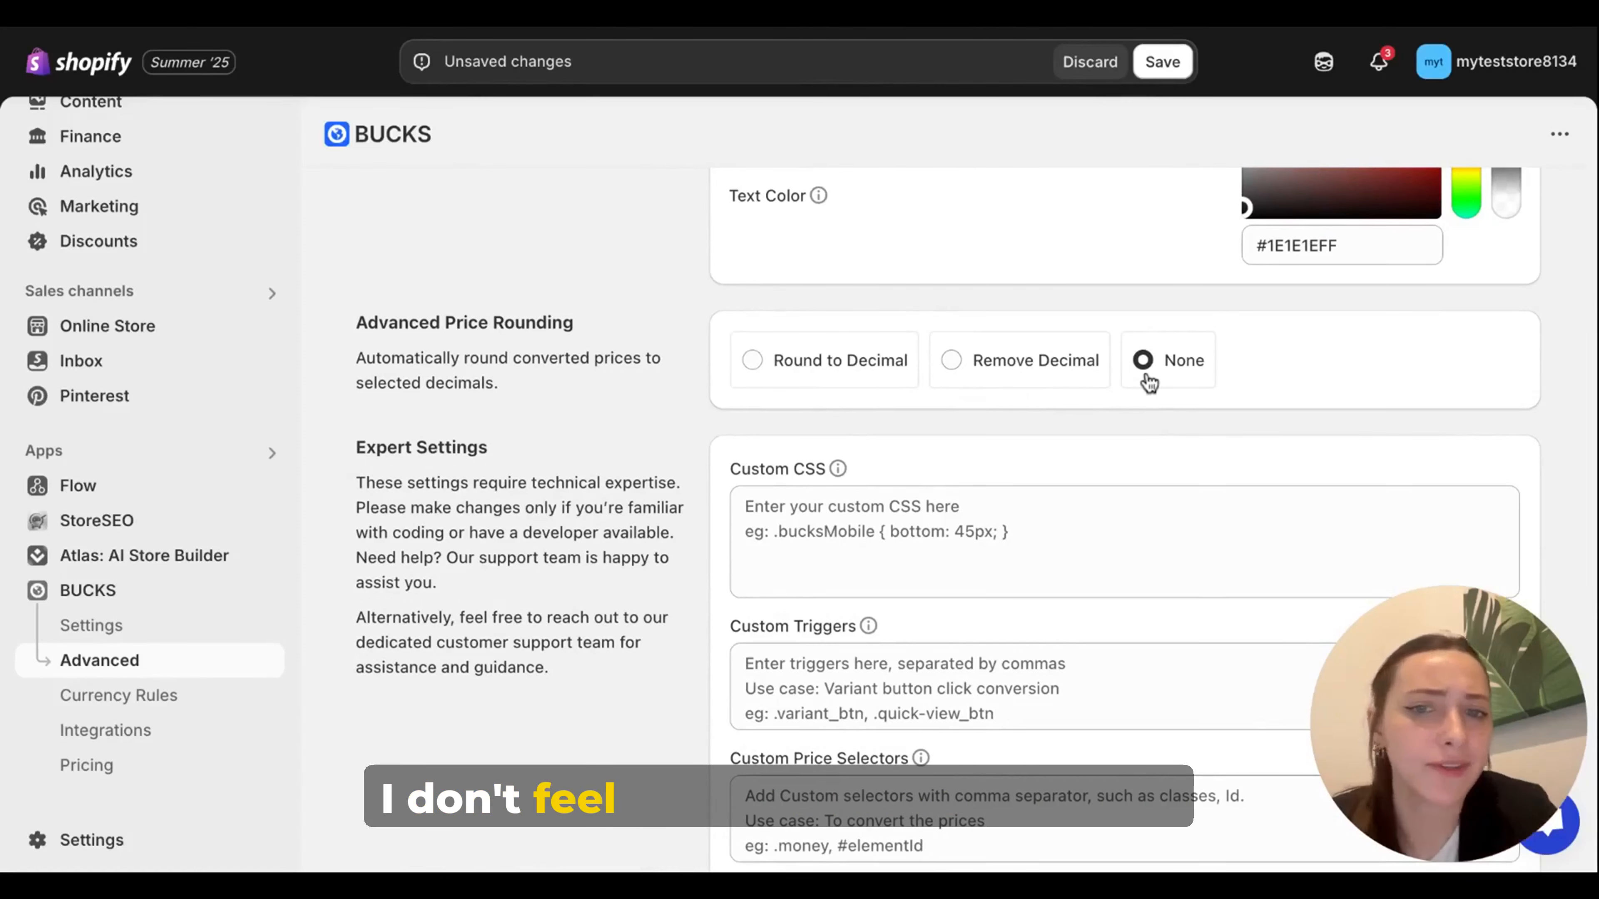
{"action": "scroll", "coordinate": [1486, 424], "scroll_direction": "down", "scroll_amount": 2}
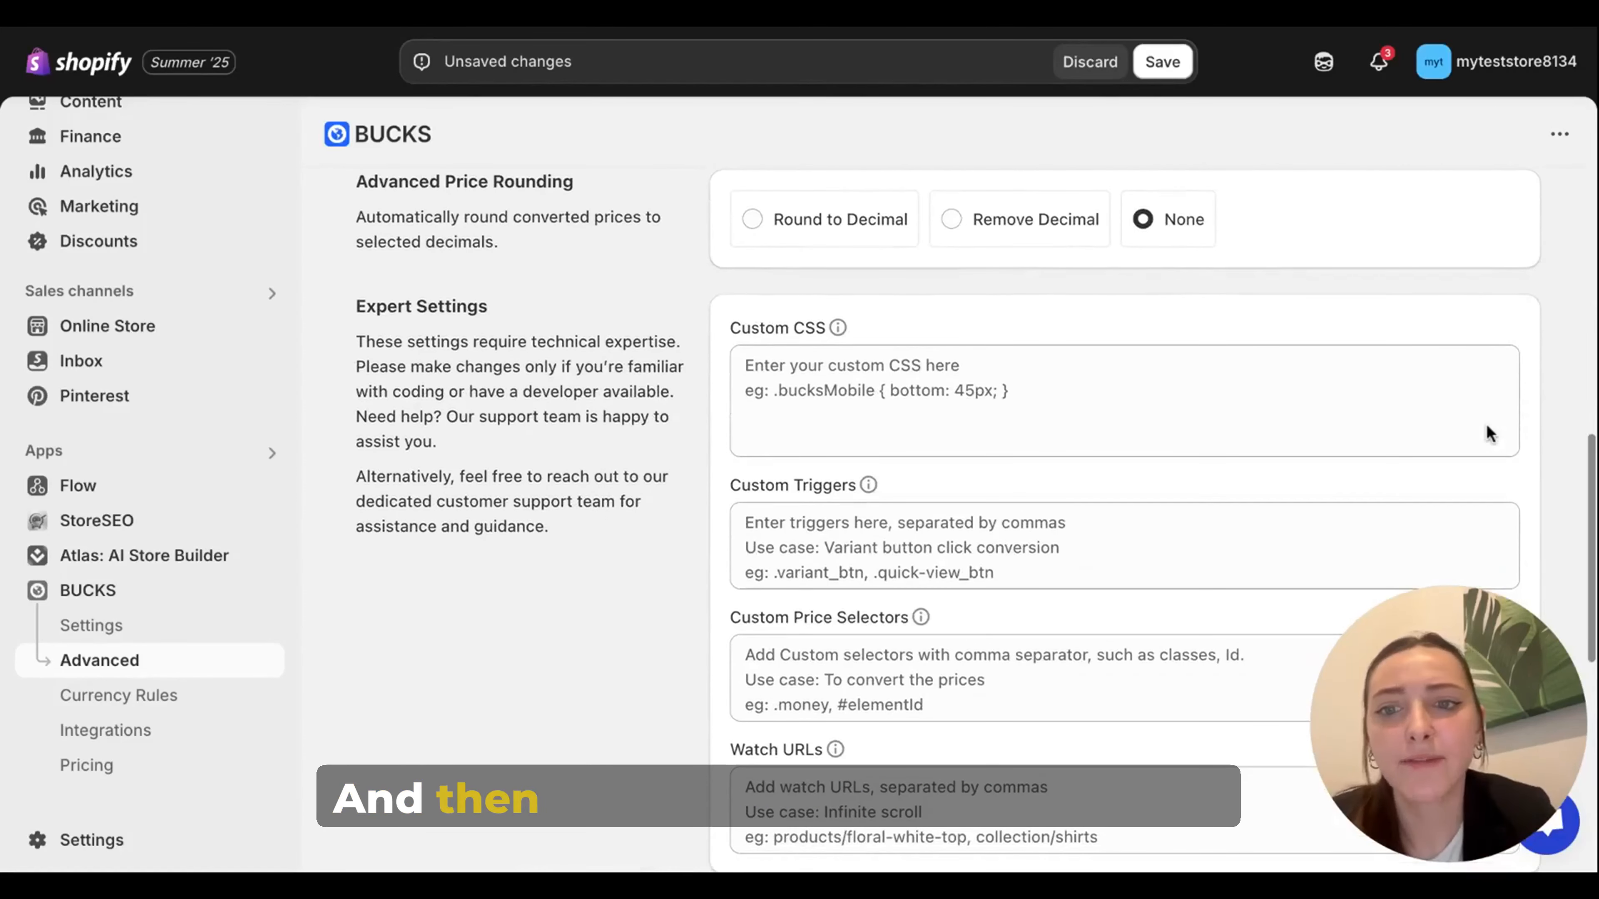
{"action": "scroll", "coordinate": [1486, 424], "scroll_direction": "down", "scroll_amount": 1}
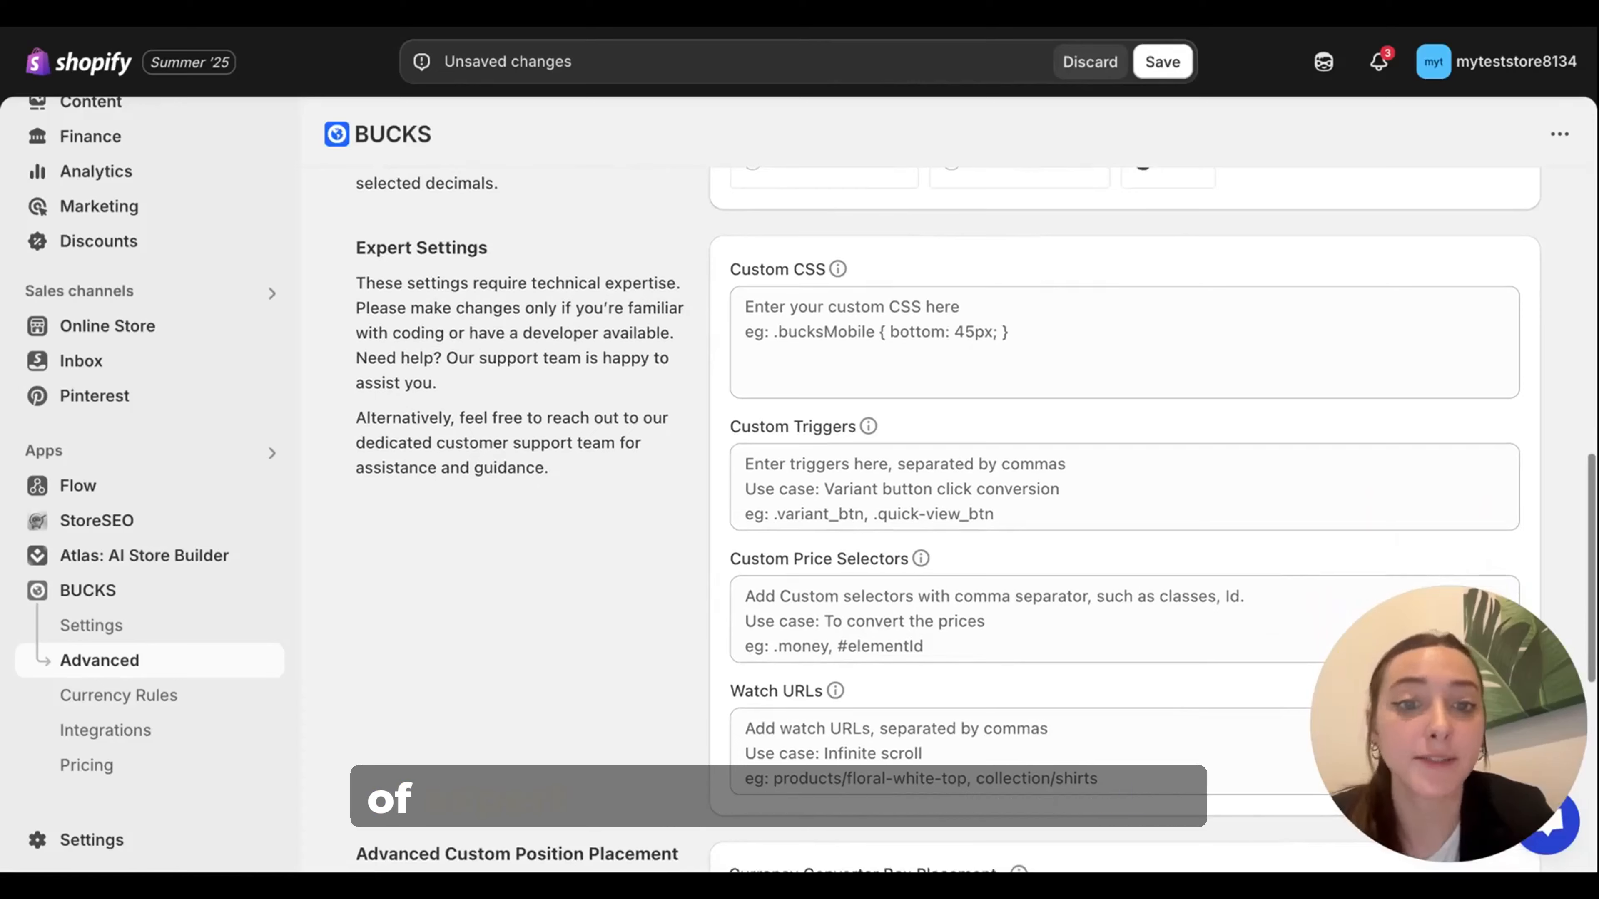
{"action": "scroll", "coordinate": [1120, 441], "scroll_direction": "down", "scroll_amount": 1}
{"action": "scroll", "coordinate": [1121, 441], "scroll_direction": "down", "scroll_amount": 2}
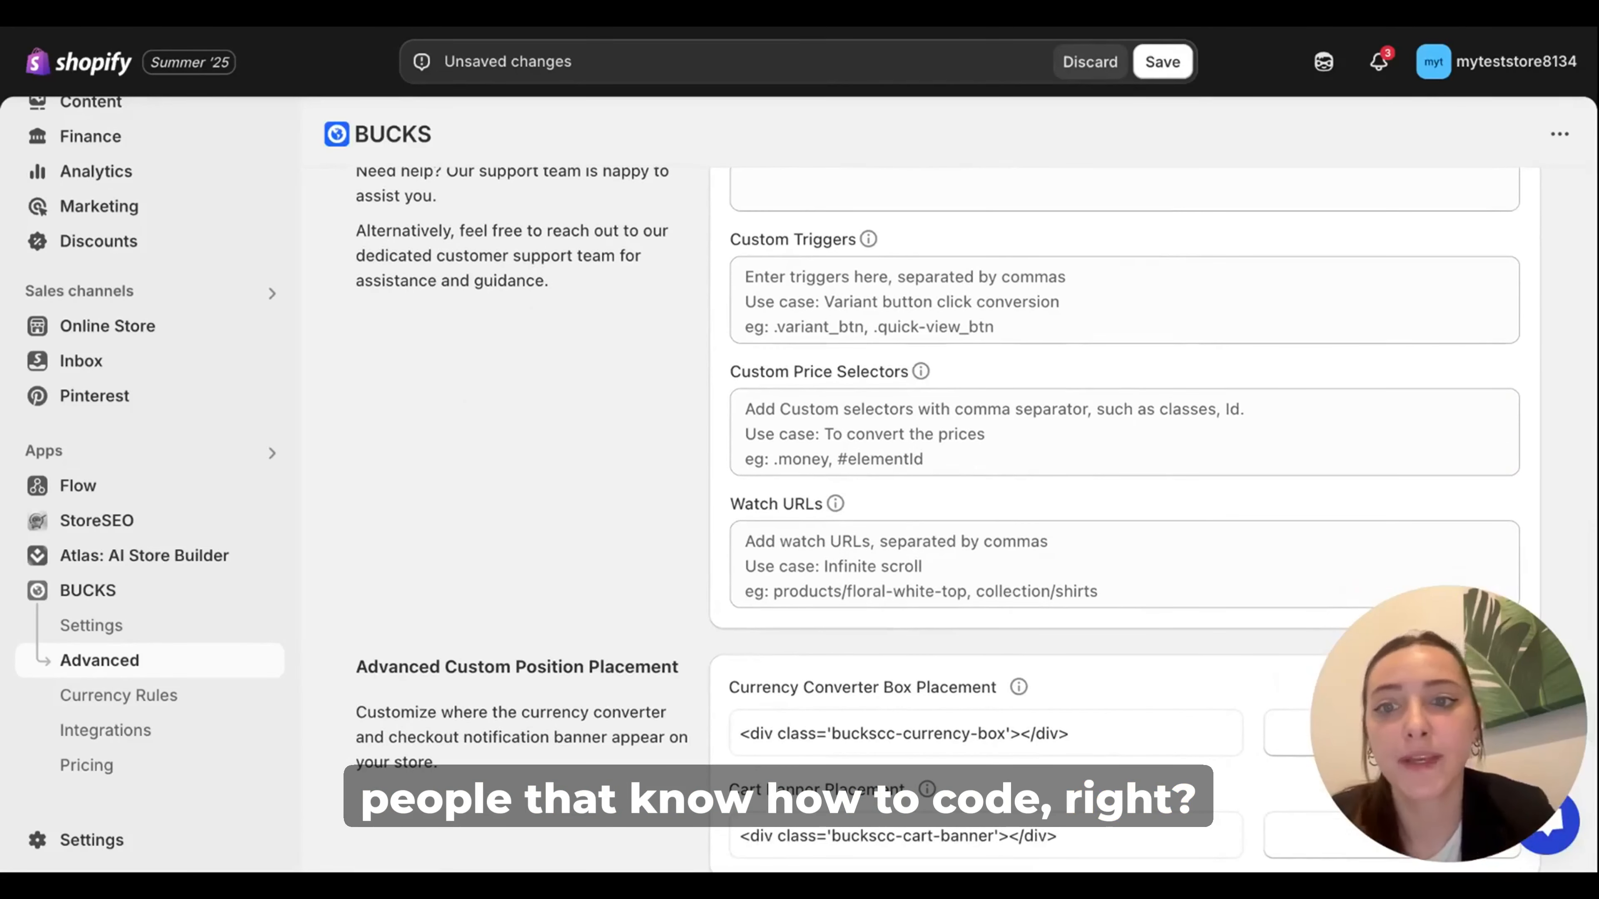
{"action": "scroll", "coordinate": [1507, 431], "scroll_direction": "down", "scroll_amount": 1}
{"action": "left_click", "coordinate": [1090, 62]}
Step: Return to the BUCKS dashboard and open the Markets section of the store settings
{"action": "left_click", "coordinate": [88, 591]}
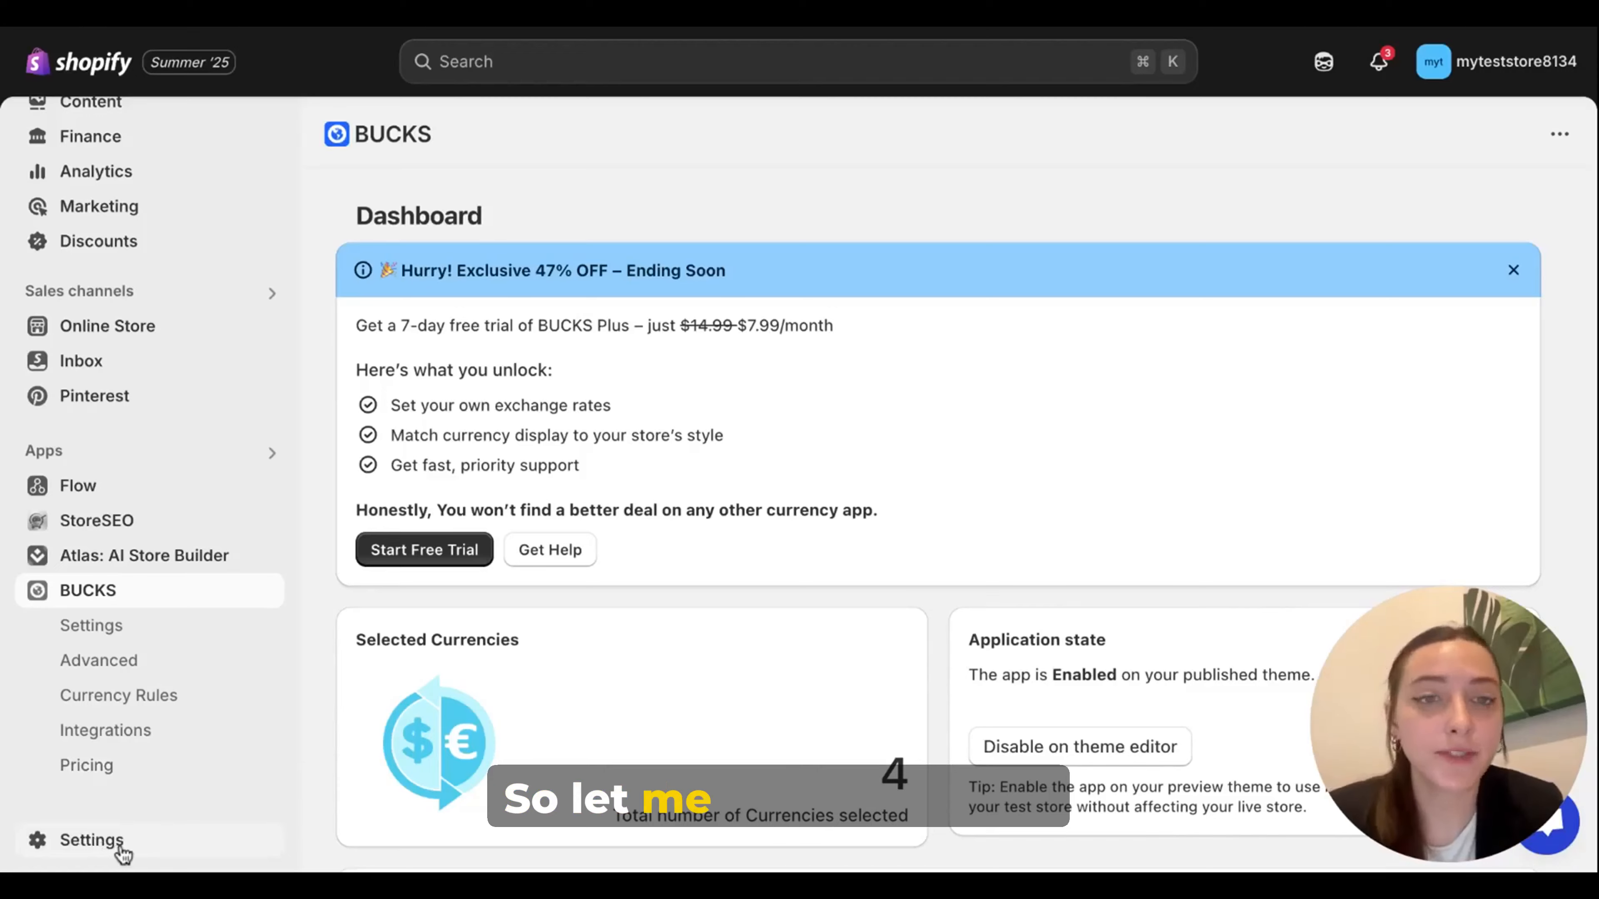
{"action": "left_click", "coordinate": [94, 844]}
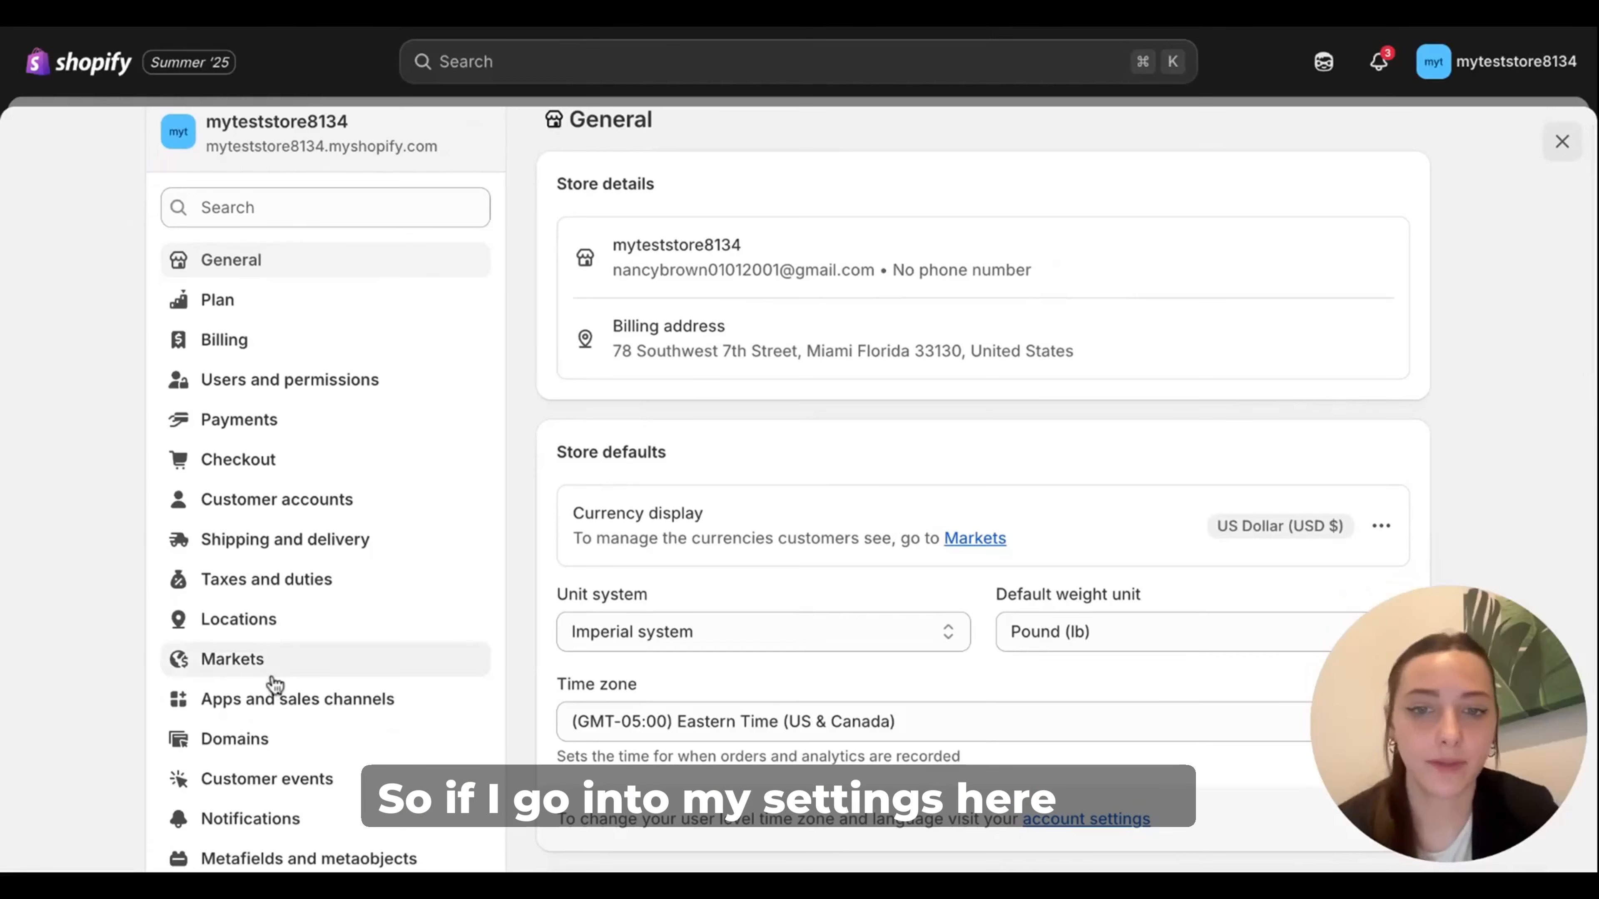
{"action": "left_click", "coordinate": [273, 672]}
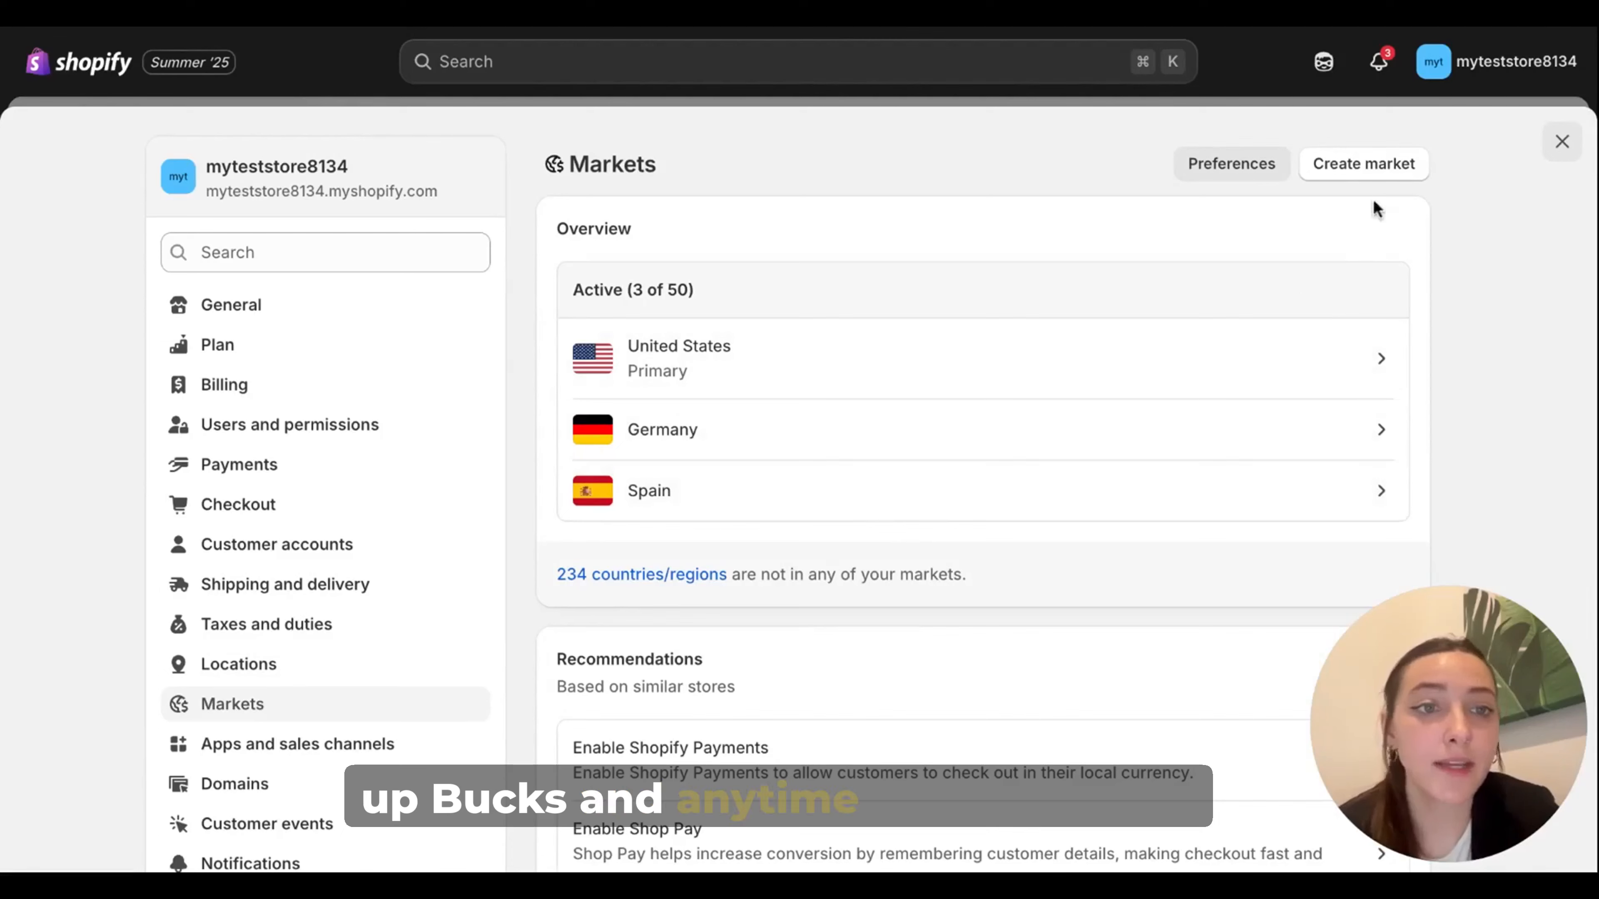
Step: Open the form for creating a market and browse its list of countries and regions
{"action": "left_click", "coordinate": [1390, 165]}
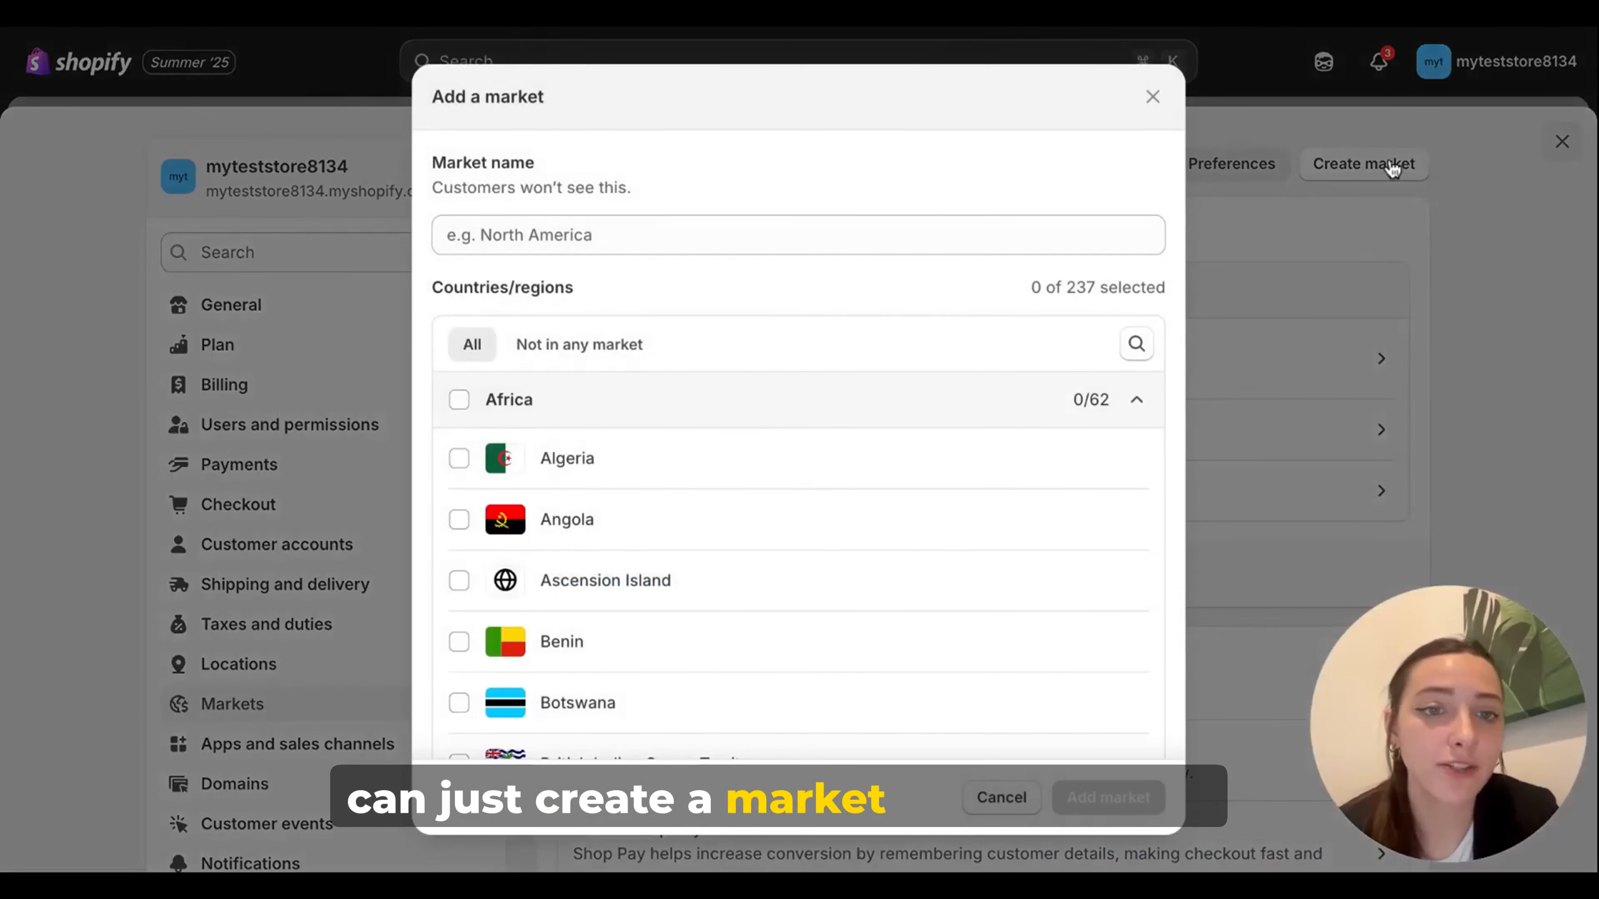
{"action": "scroll", "coordinate": [504, 680], "scroll_direction": "down", "scroll_amount": 5}
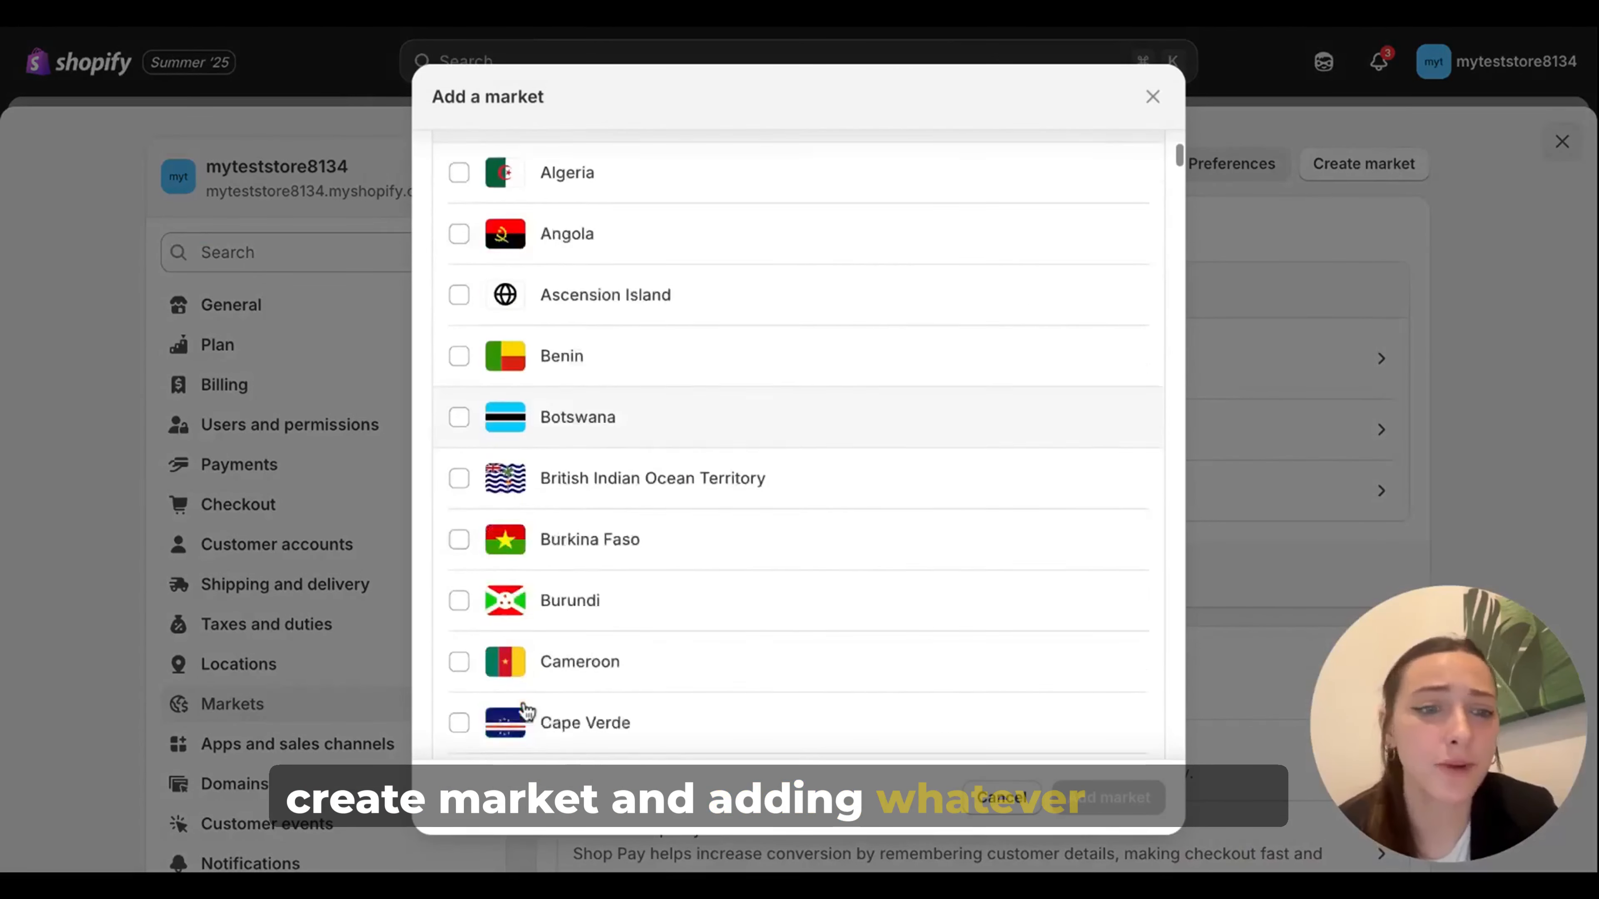
{"action": "scroll", "coordinate": [524, 708], "scroll_direction": "up", "scroll_amount": 5}
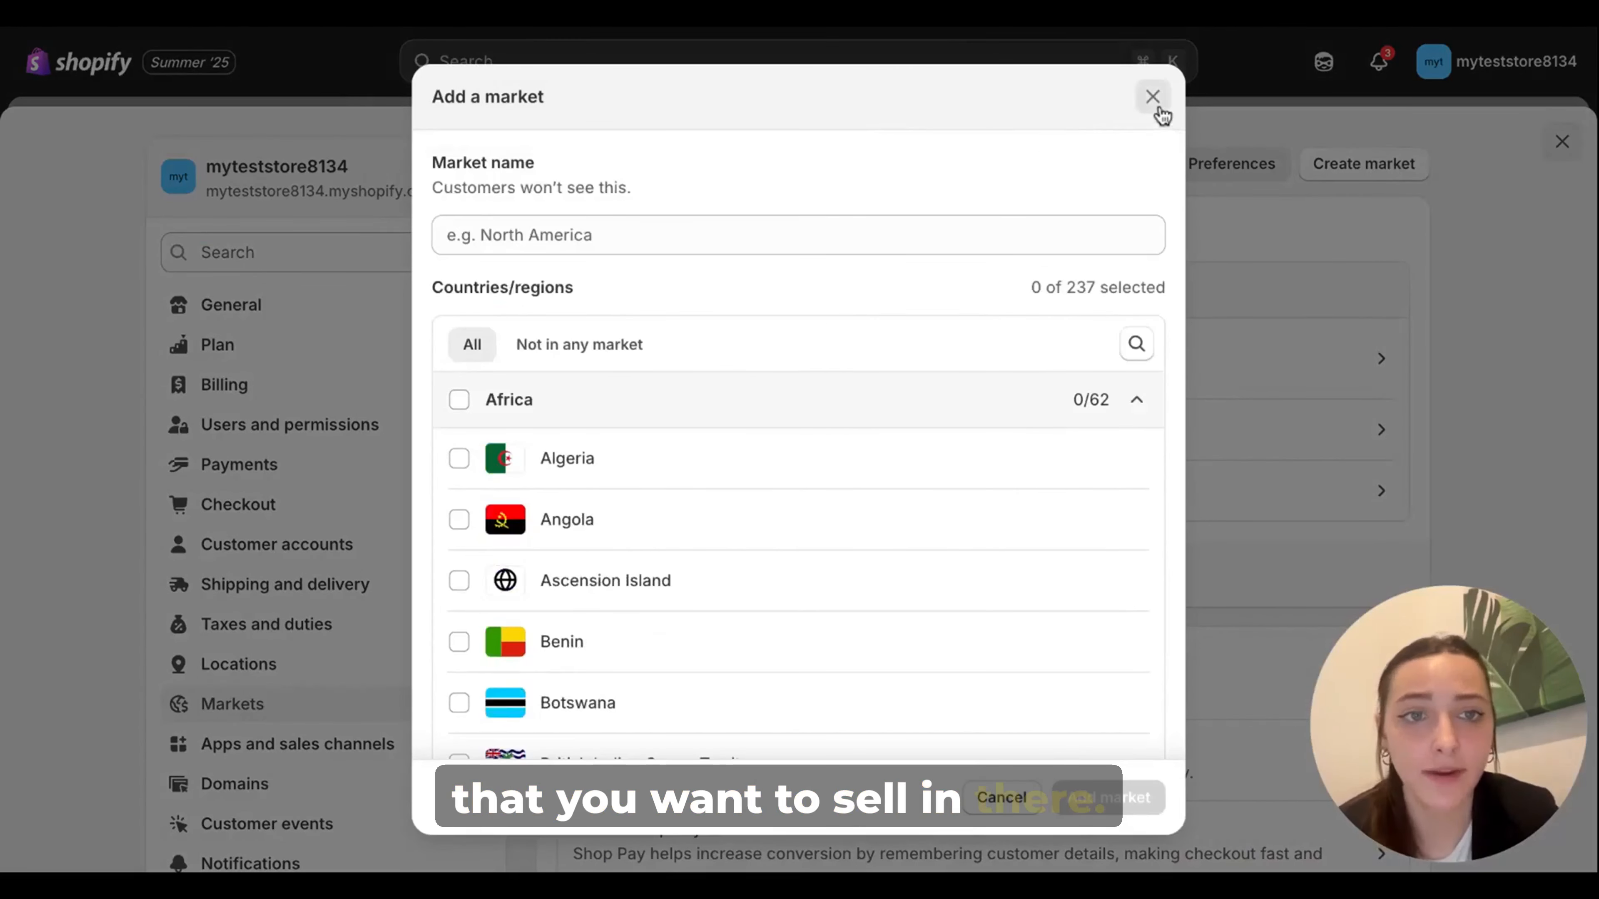